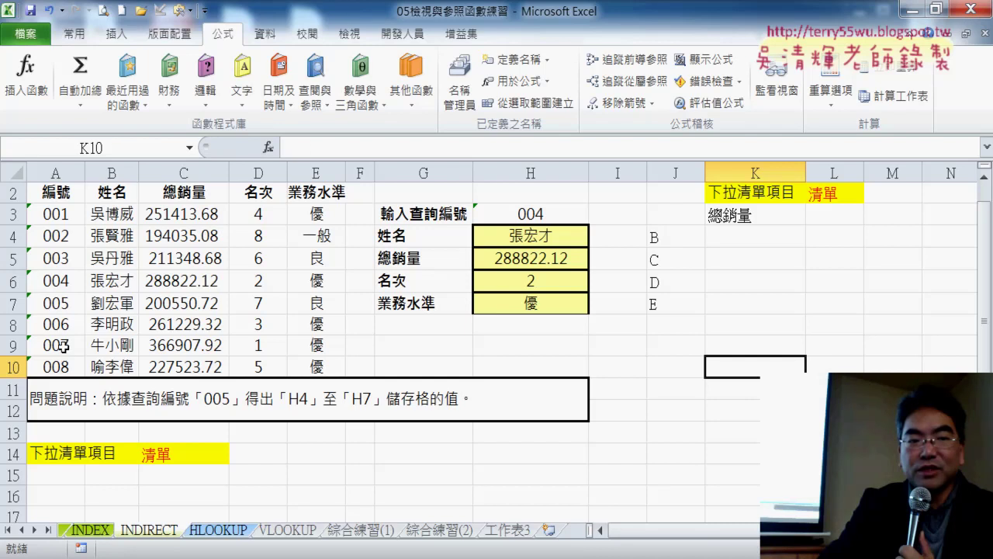
# Check the allowed lookup IDs in H3's drop-down list without changing it
pyautogui.moveTo(63, 346); pyautogui.dragTo(317, 365)
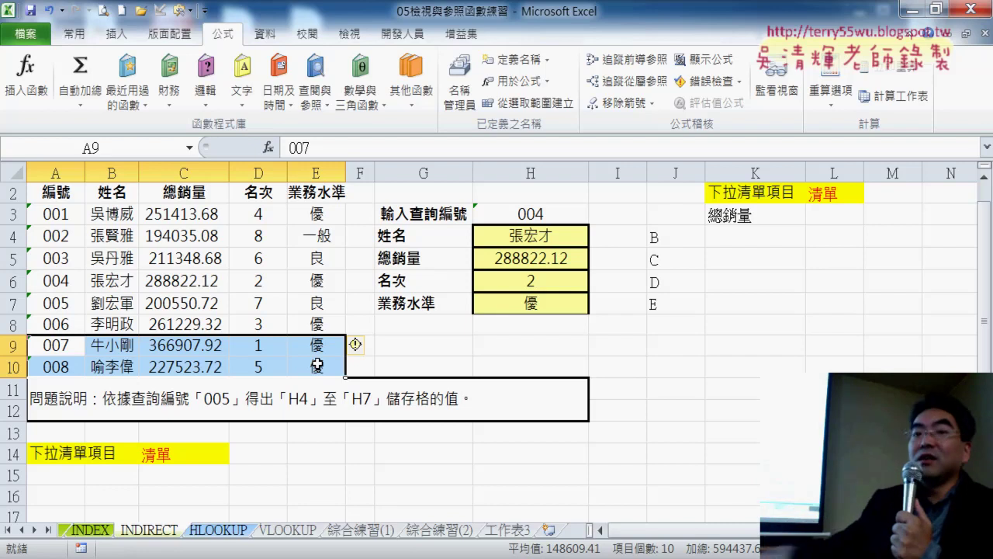
pyautogui.click(569, 343)
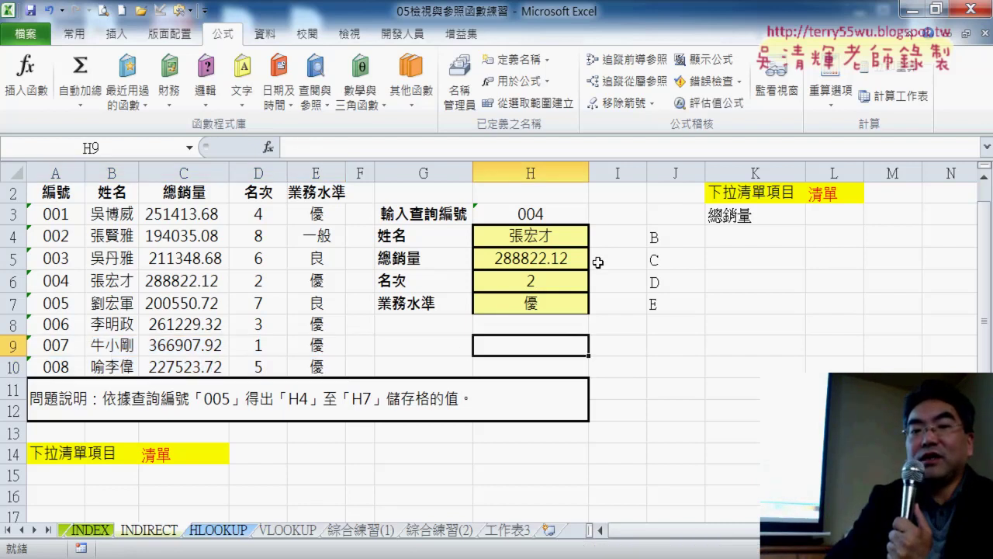
pyautogui.click(581, 214)
pyautogui.click(594, 220)
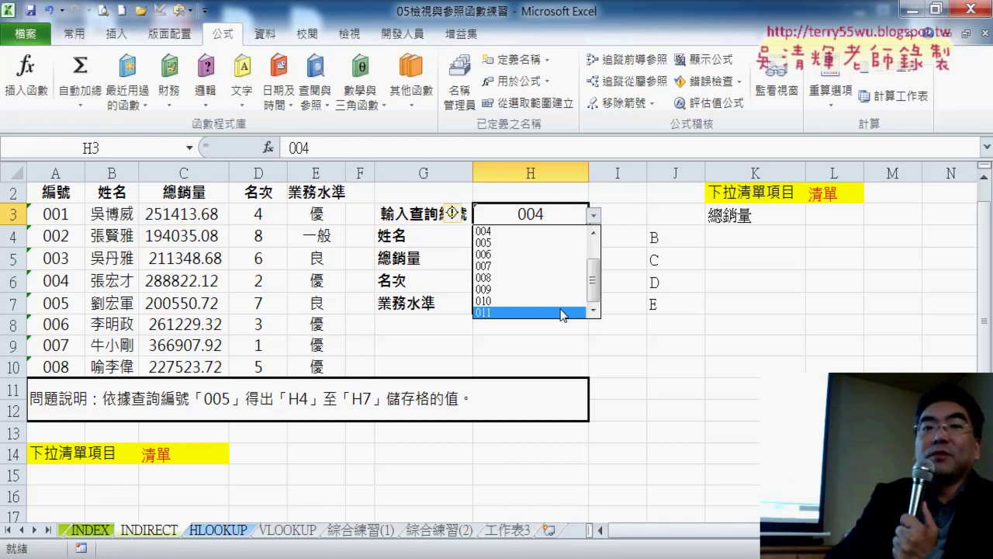
pyautogui.click(15, 389)
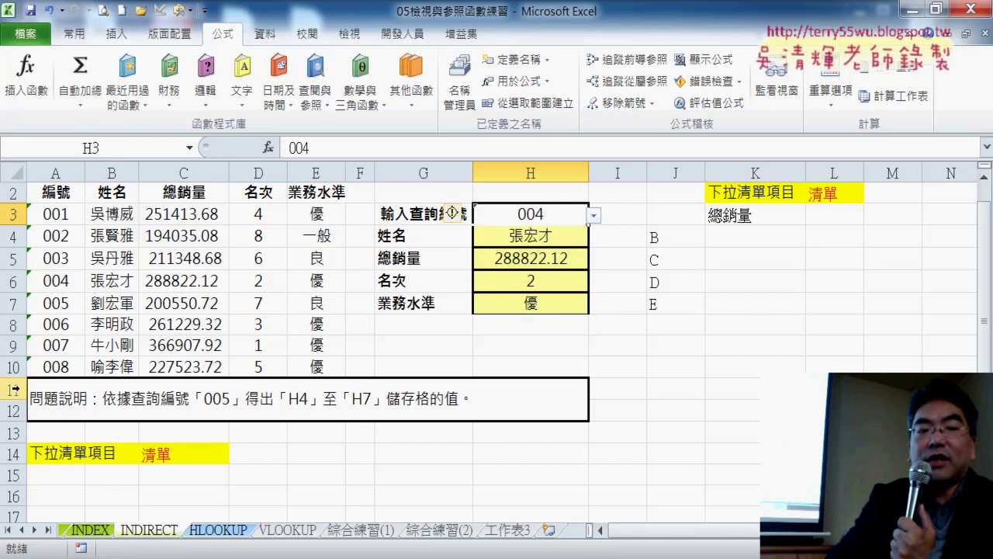
# Delete rows 11–14 beneath the table, then select A11:A14
pyautogui.click(15, 389)
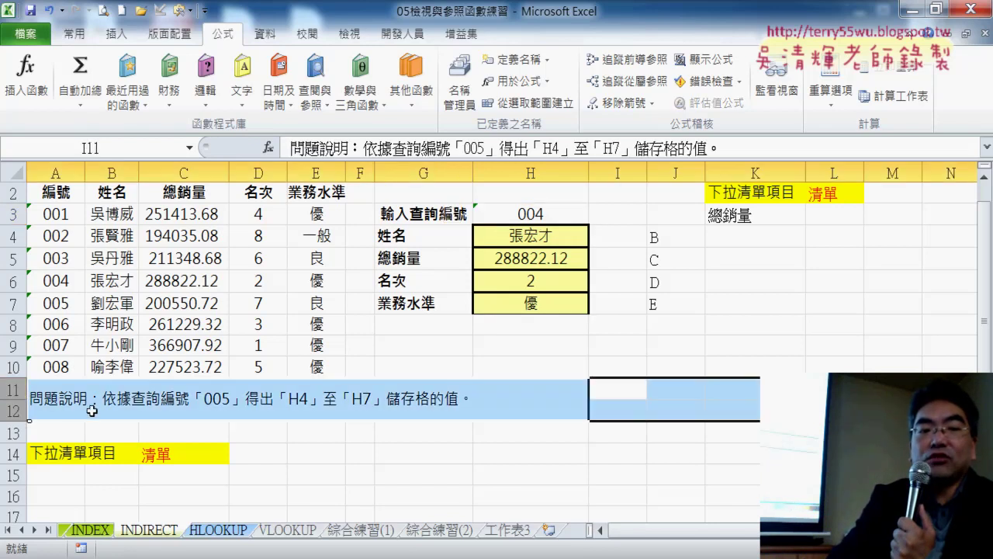
pyautogui.moveTo(14, 389); pyautogui.dragTo(14, 454)
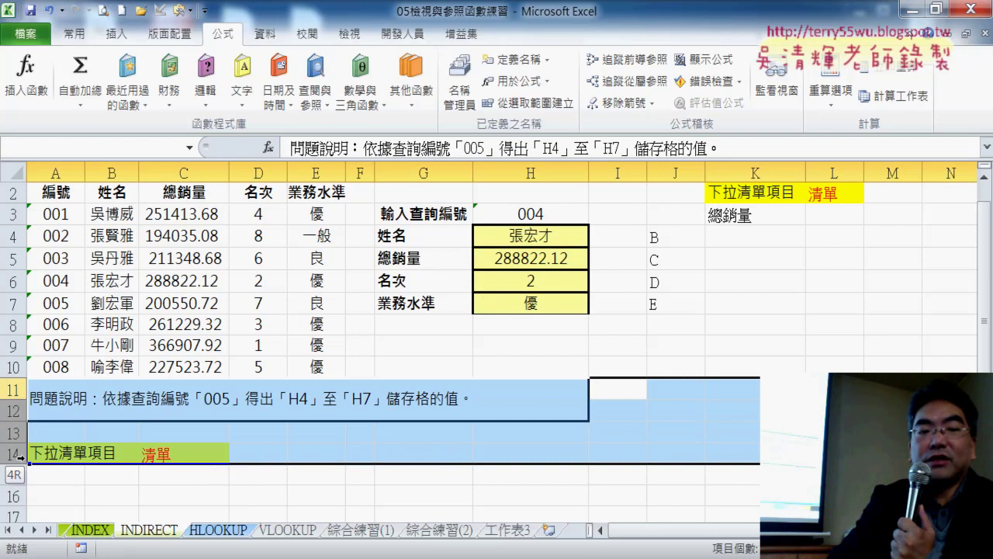
pyautogui.rightClick(131, 431)
pyautogui.click(188, 313)
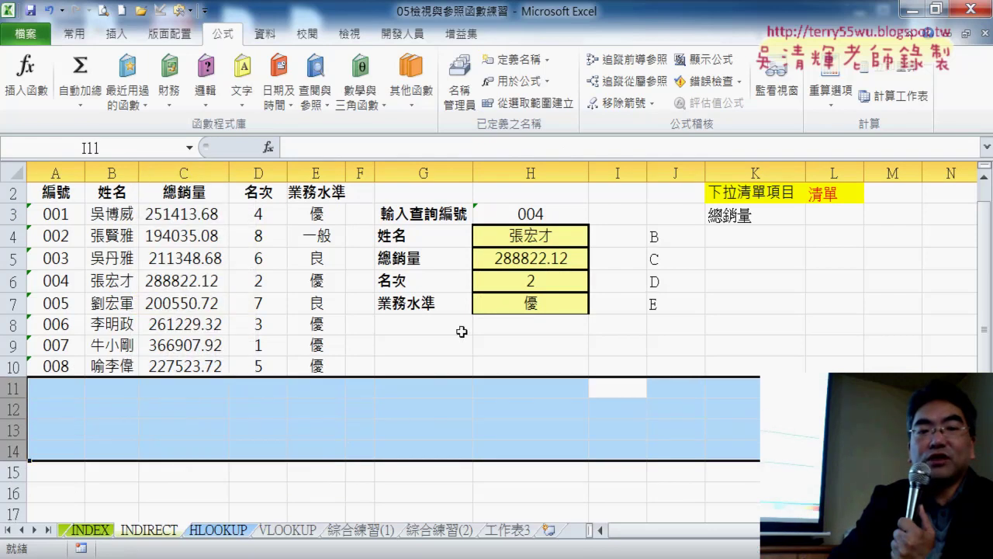
pyautogui.scroll(1, 88, 401)
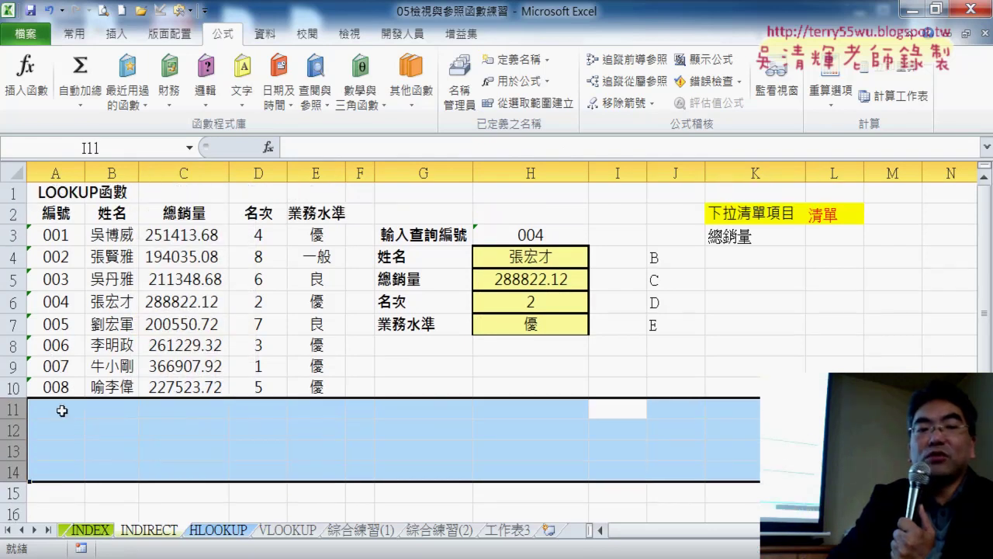
pyautogui.moveTo(62, 411); pyautogui.dragTo(61, 483)
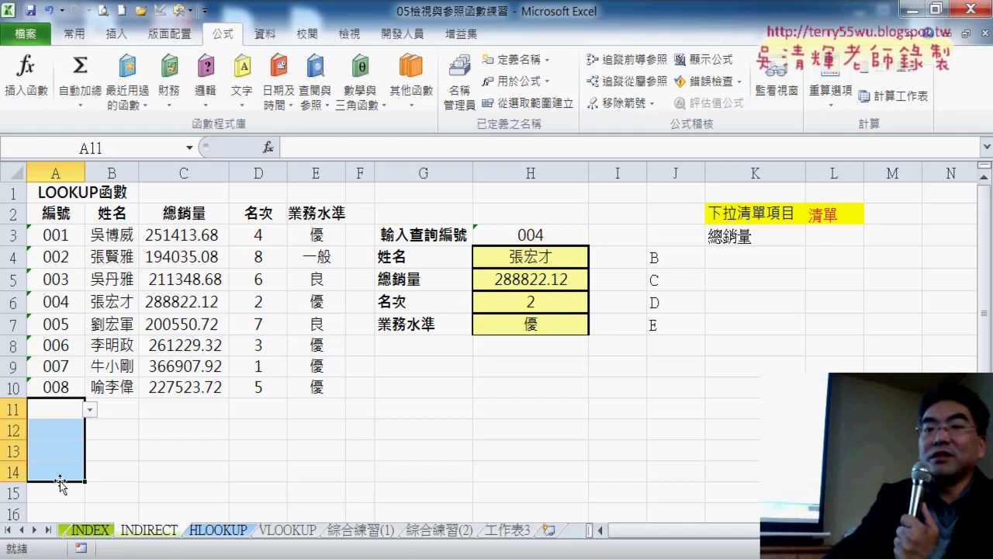
# On 工作表3, select the ID column from A1 down to the last ID 011 in A12
pyautogui.click(512, 532)
pyautogui.click(59, 192)
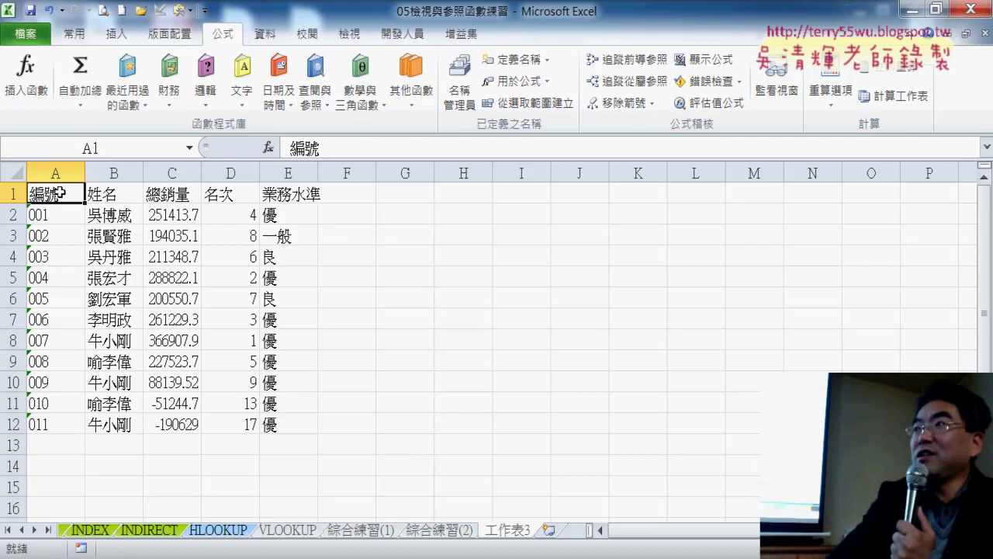
pyautogui.click(54, 171)
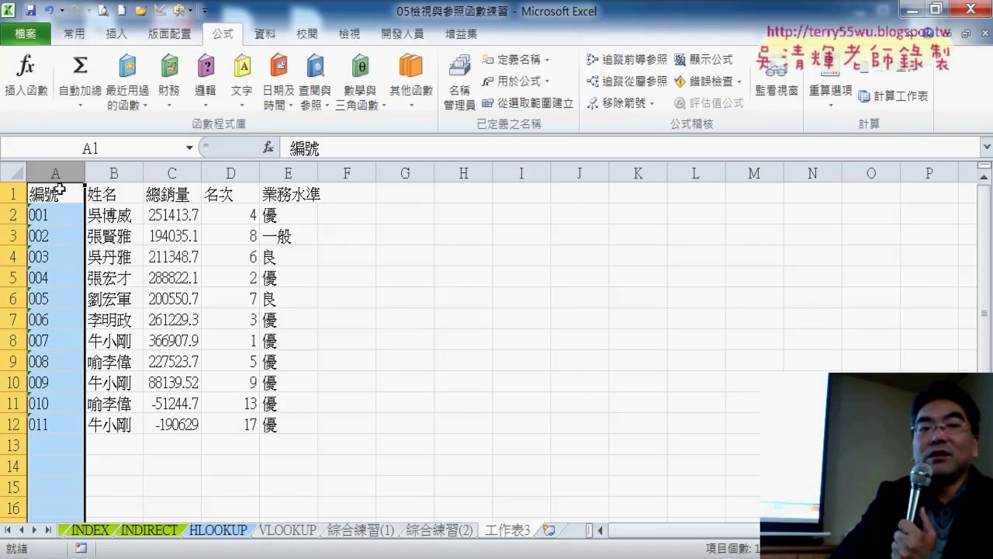
pyautogui.click(58, 193)
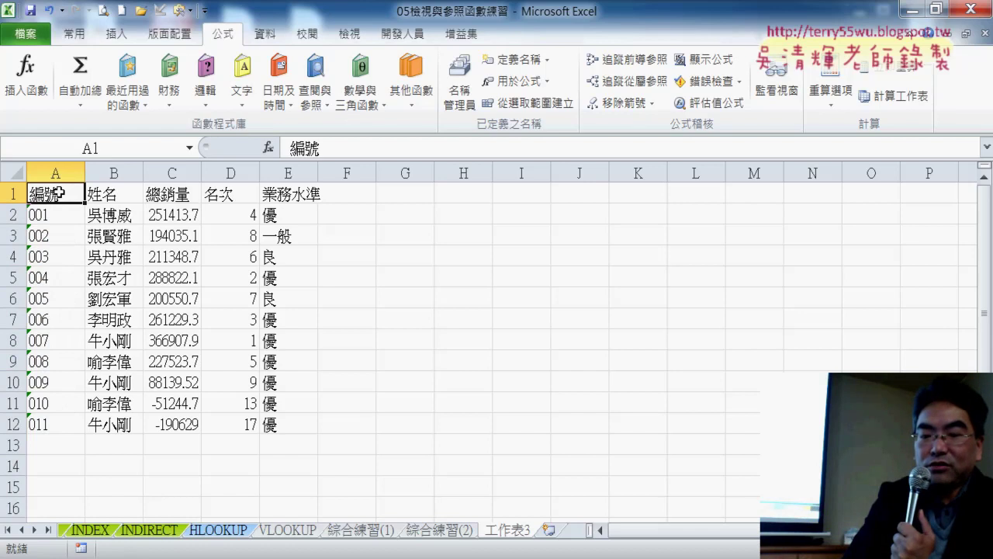
pyautogui.hotkey('ctrl', 'shift', 'Down')
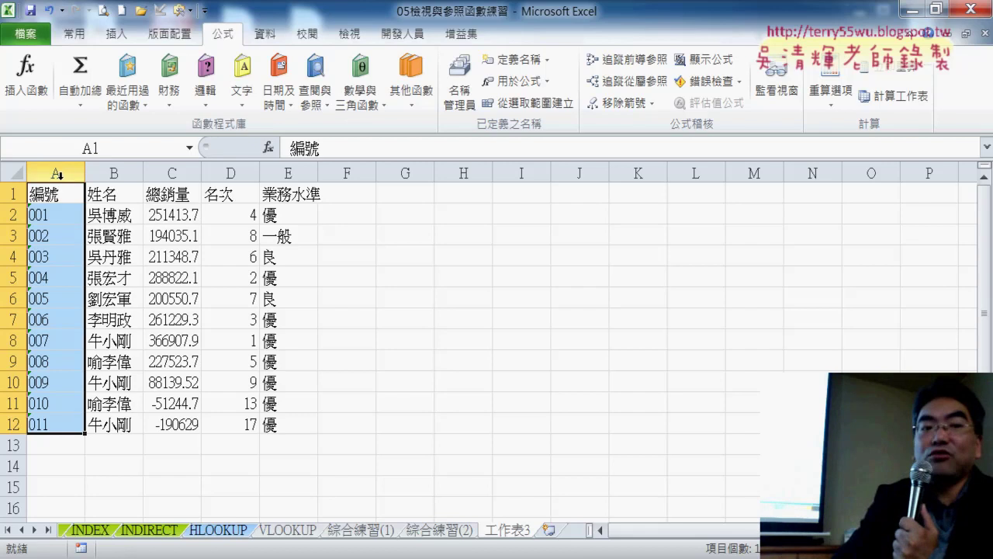
pyautogui.click(59, 174)
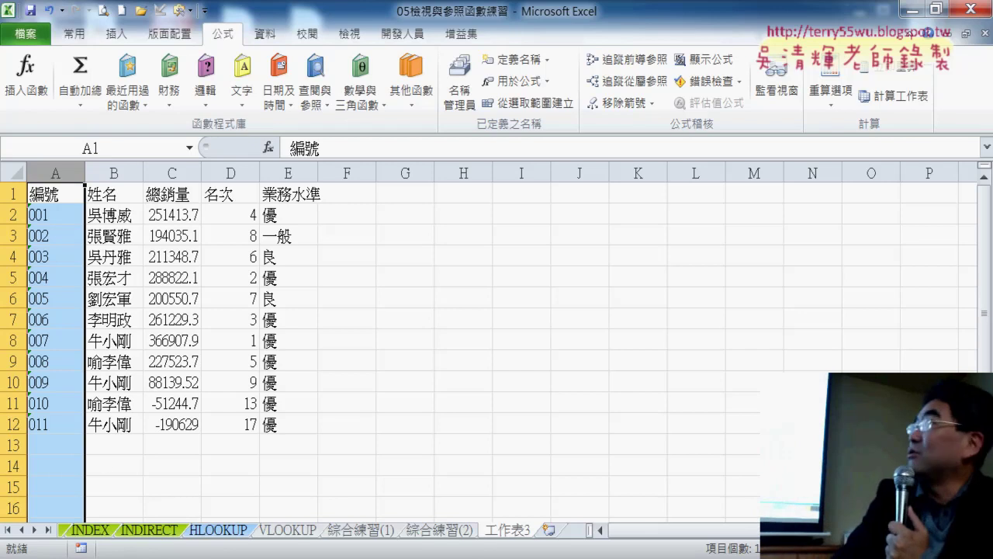
pyautogui.click(460, 85)
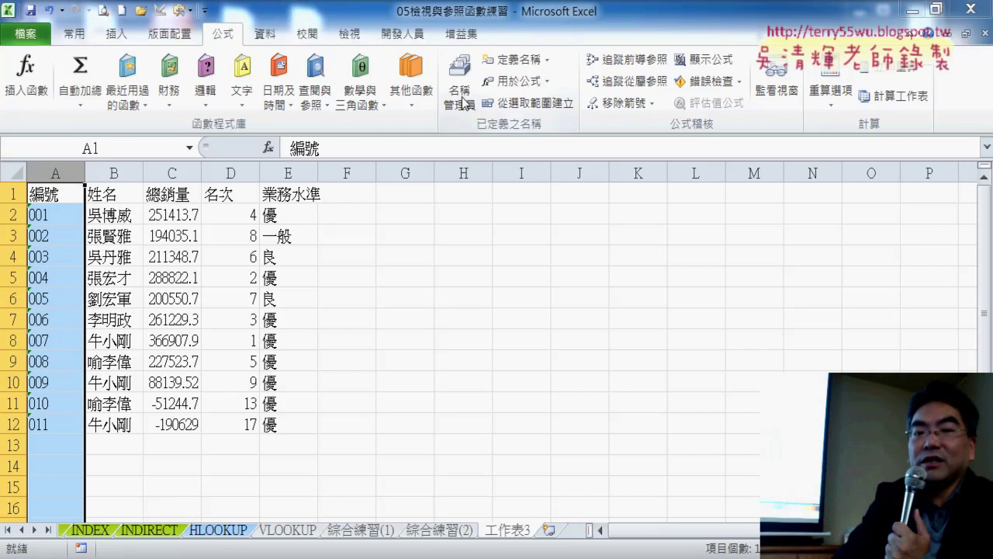
pyautogui.click(459, 318)
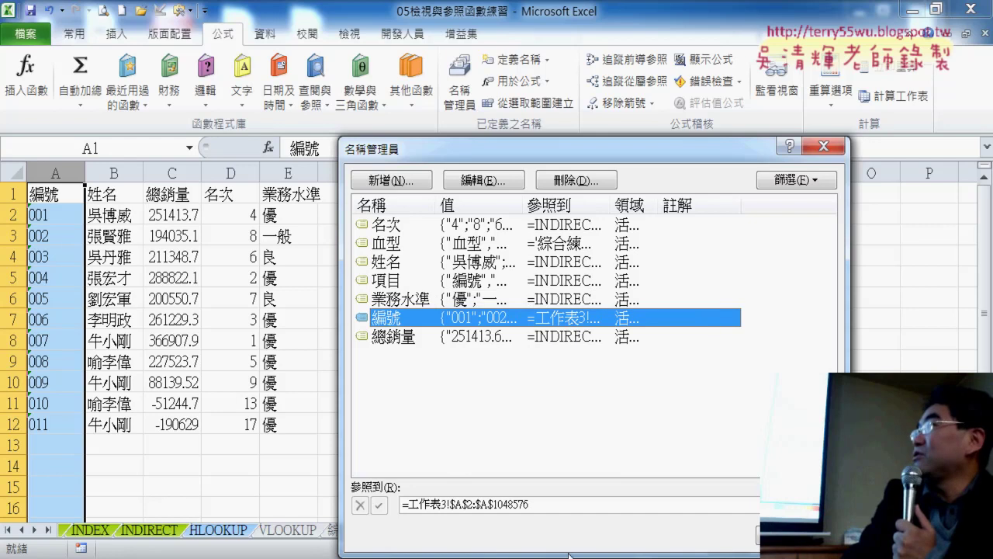
pyautogui.moveTo(561, 504); pyautogui.dragTo(429, 506)
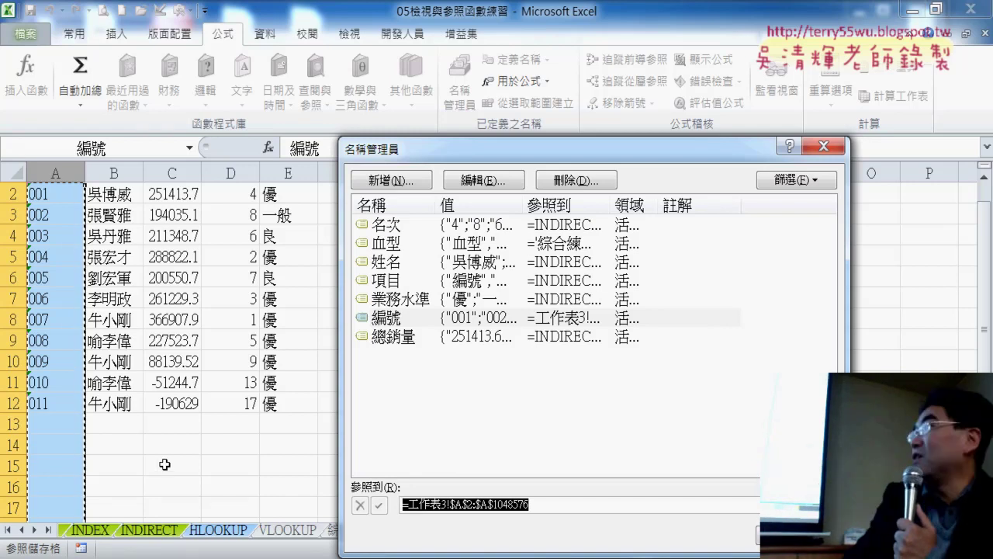
pyautogui.press('Escape')
pyautogui.press('Escape')
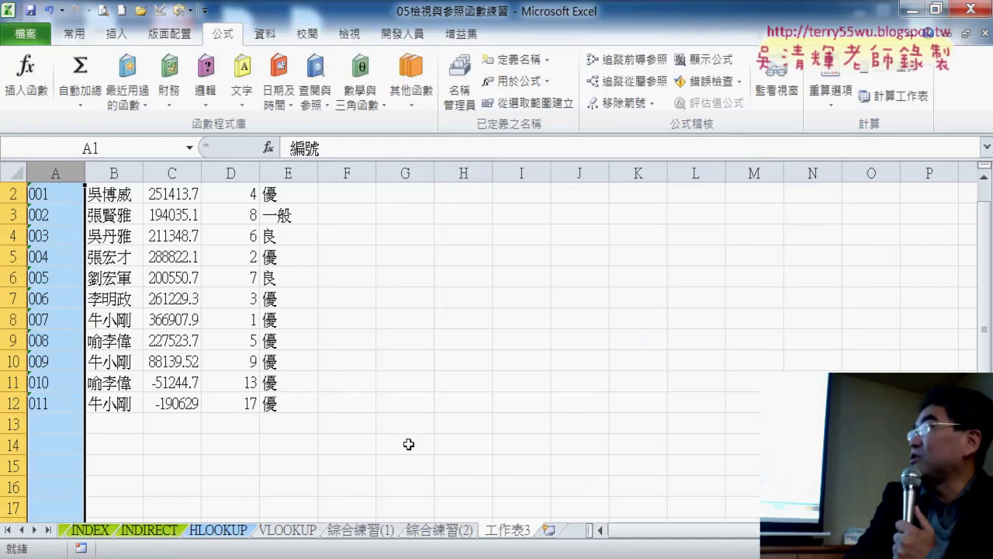
# Check H3's list of available IDs on the INDIRECT sheet
pyautogui.click(46, 404)
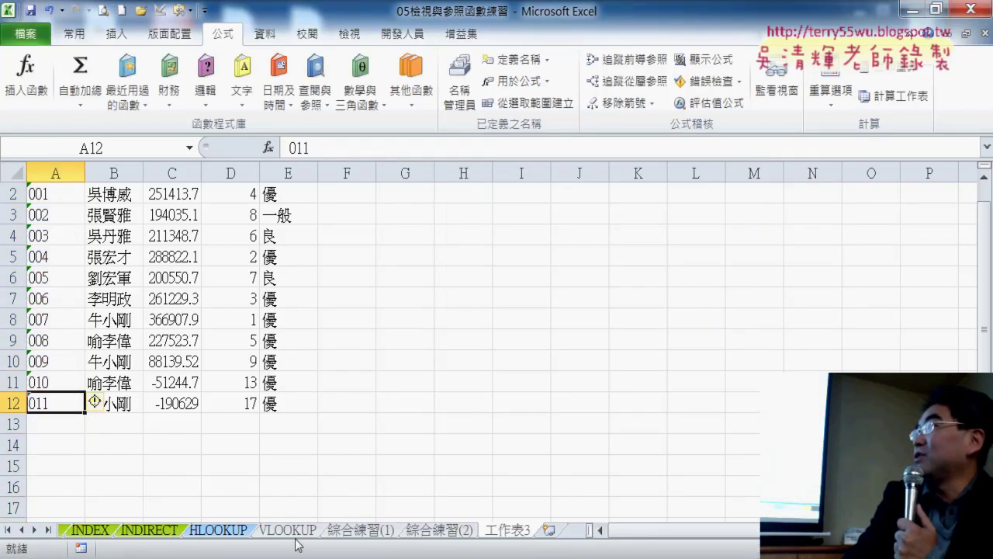
pyautogui.click(159, 534)
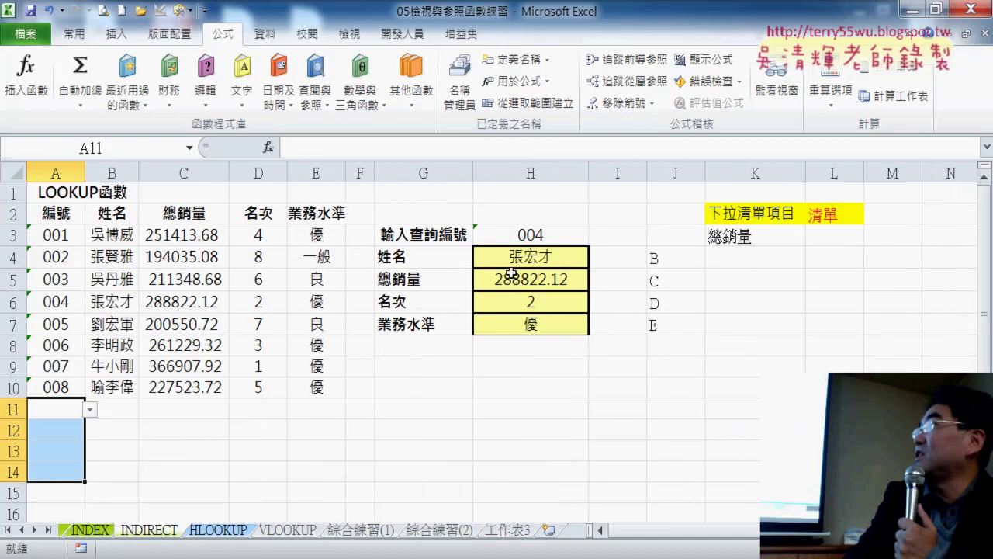
pyautogui.click(581, 227)
pyautogui.click(592, 237)
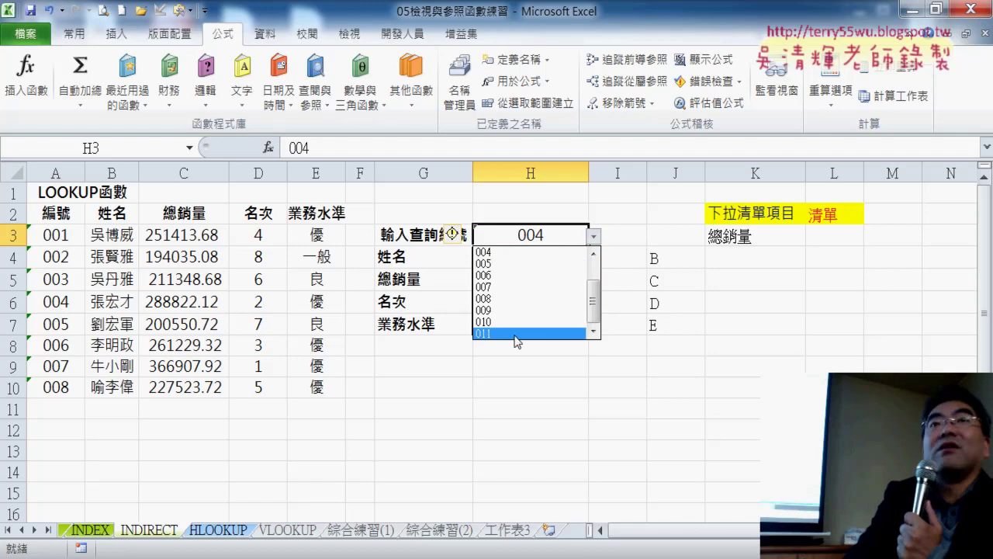
pyautogui.click(501, 535)
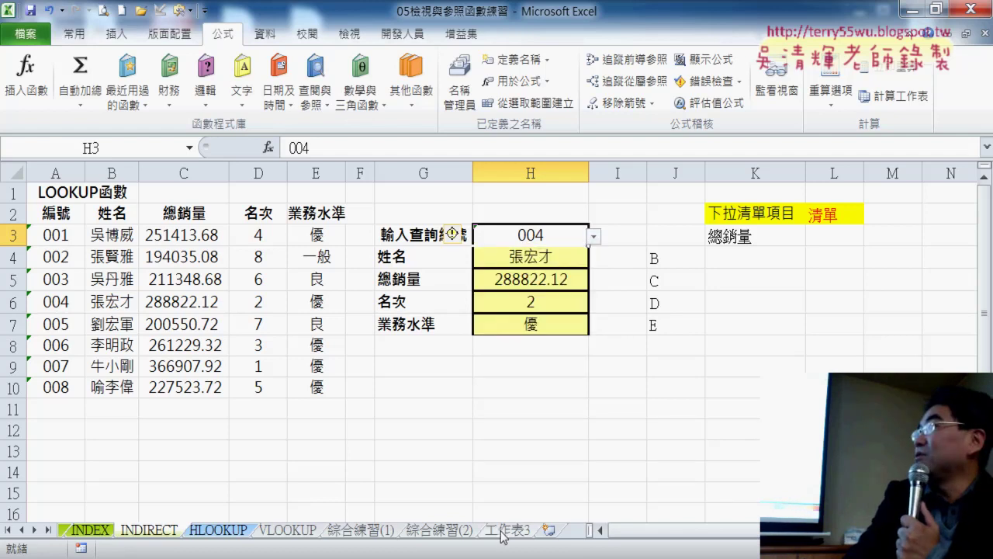
# On 工作表3, fill the 010–011 records down to row 15, adding IDs 012–014
pyautogui.click(506, 534)
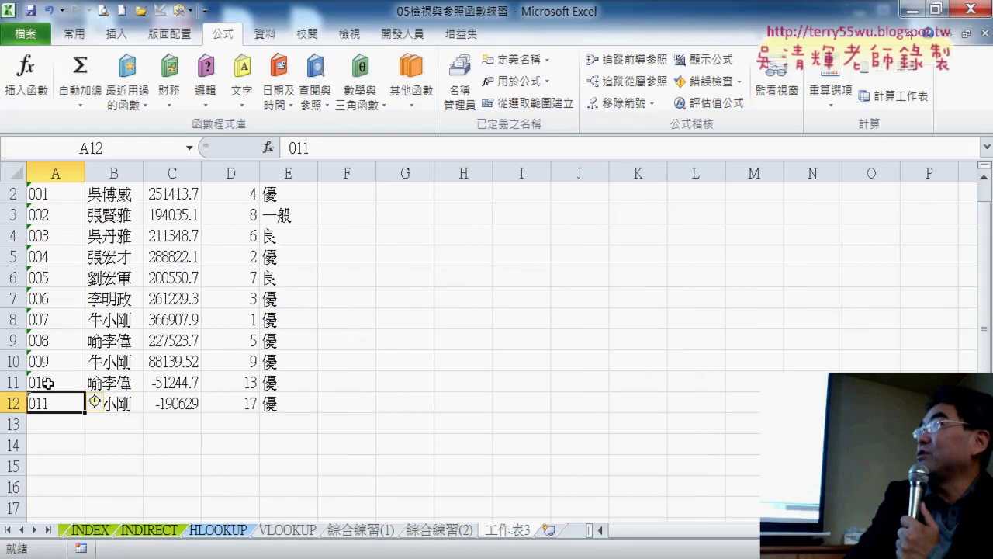
pyautogui.moveTo(48, 383); pyautogui.dragTo(295, 400)
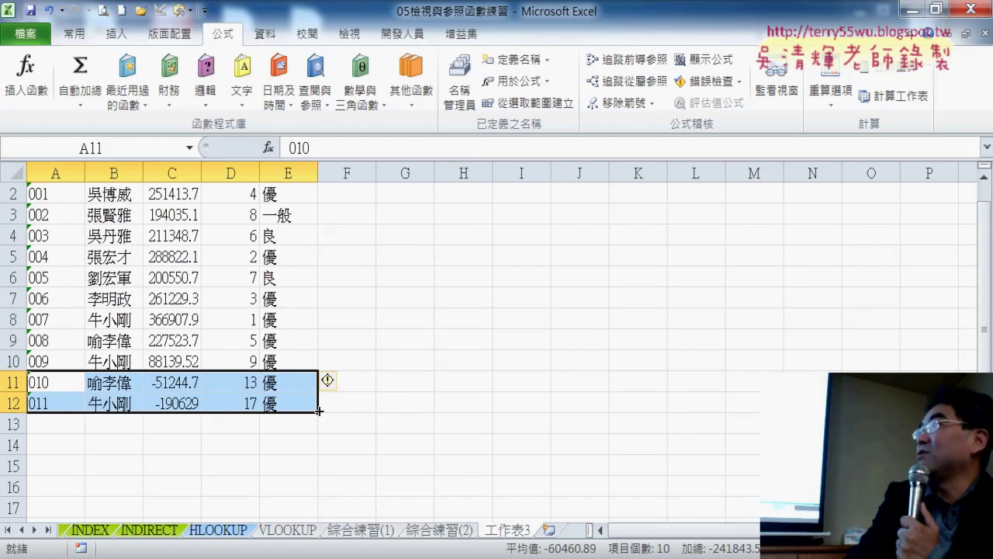
pyautogui.moveTo(318, 410); pyautogui.dragTo(320, 469)
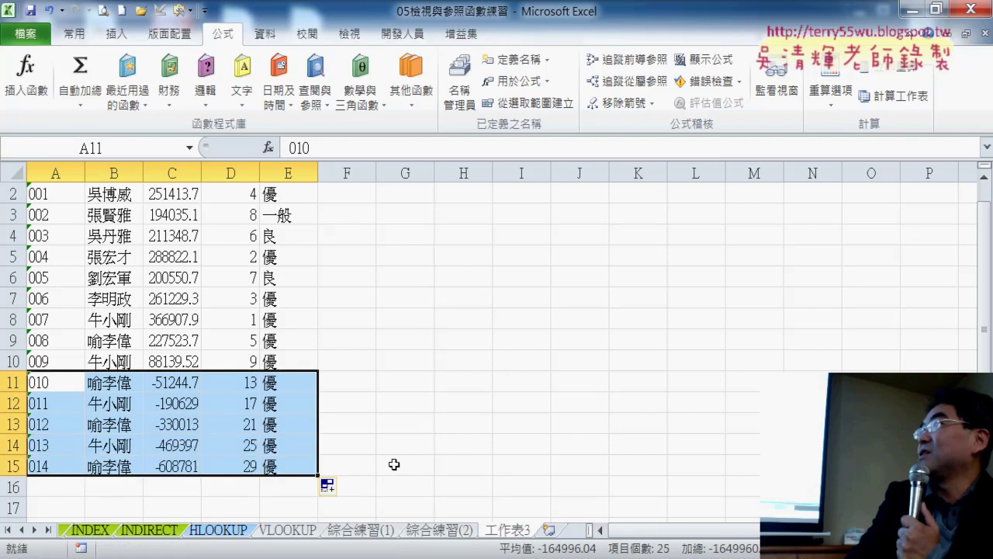
pyautogui.click(164, 533)
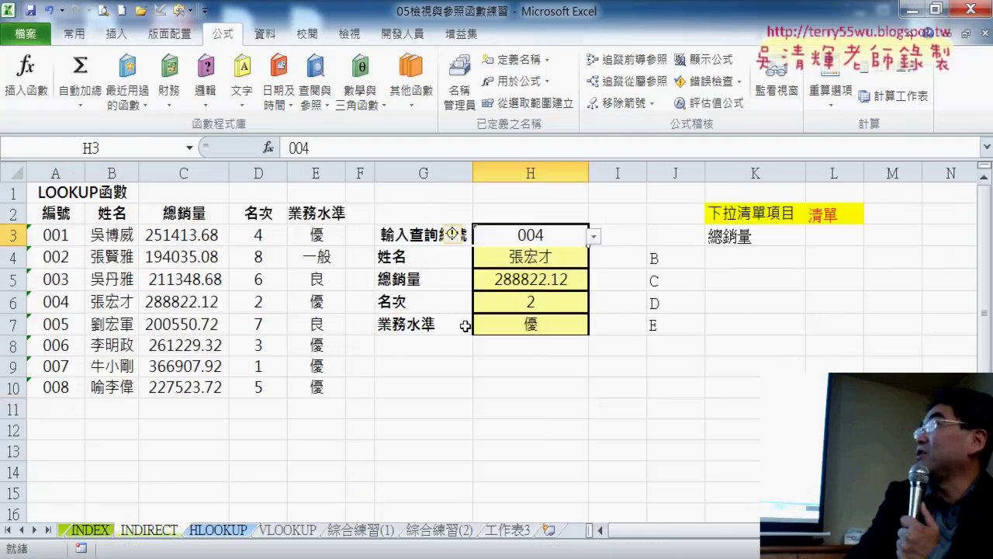
pyautogui.click(594, 237)
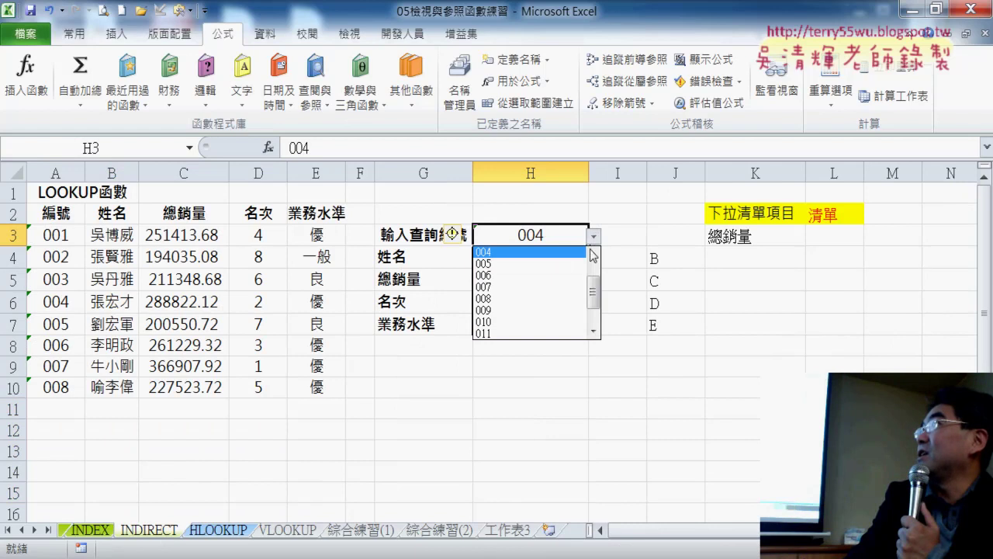
pyautogui.scroll(-1, 597, 329)
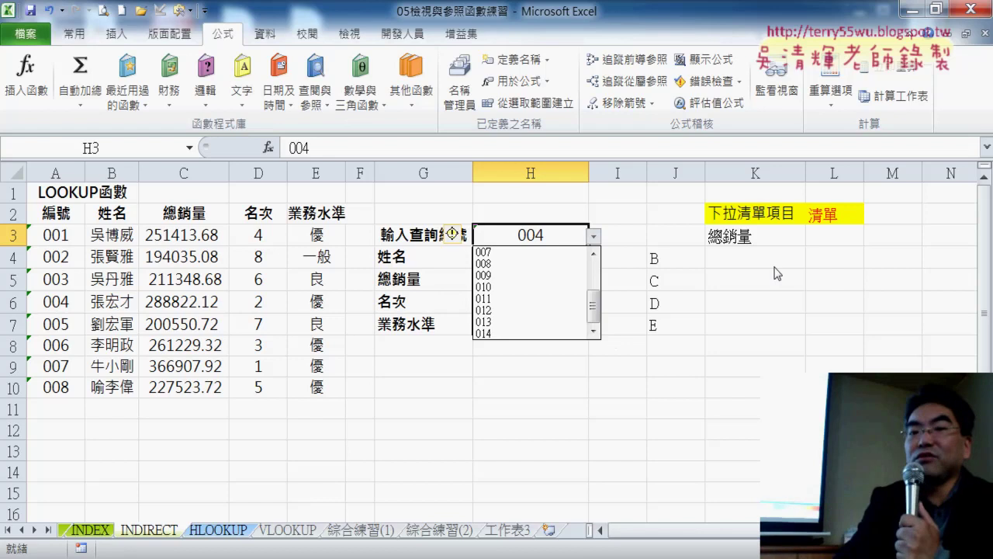
pyautogui.click(774, 302)
pyautogui.click(822, 299)
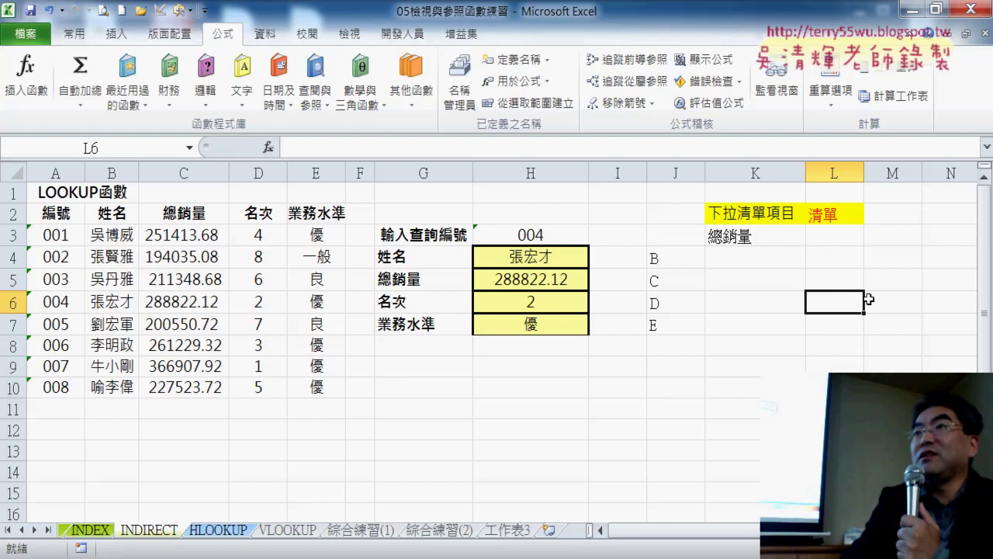
pyautogui.click(571, 240)
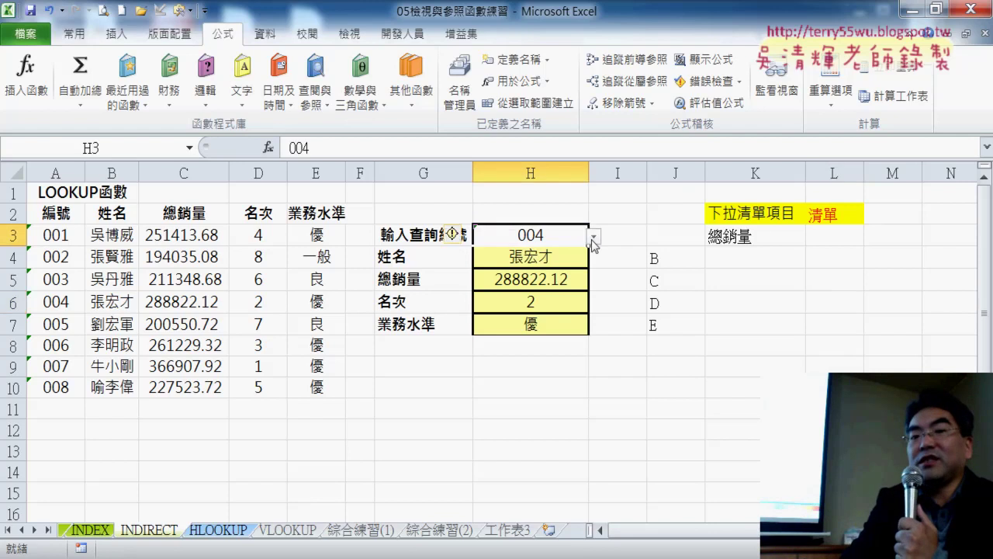
pyautogui.click(593, 237)
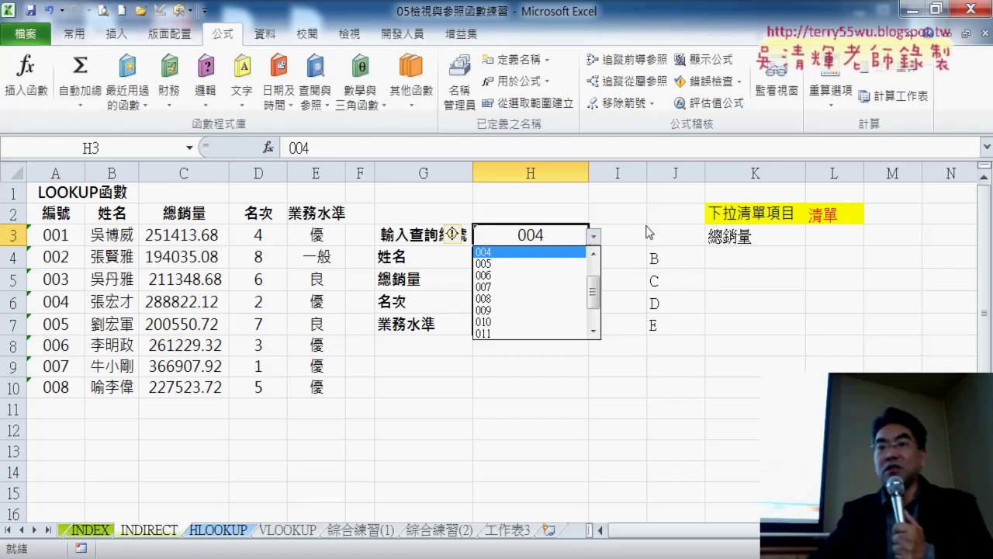
pyautogui.click(691, 271)
# Set K3 to 編號 and confirm L3 then lists IDs 001–008
pyautogui.click(775, 240)
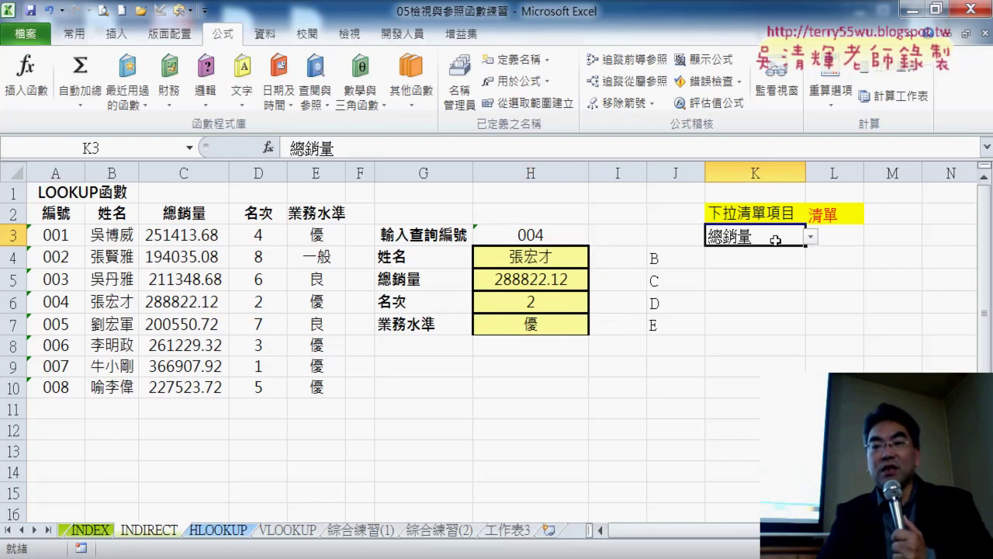
pyautogui.click(811, 237)
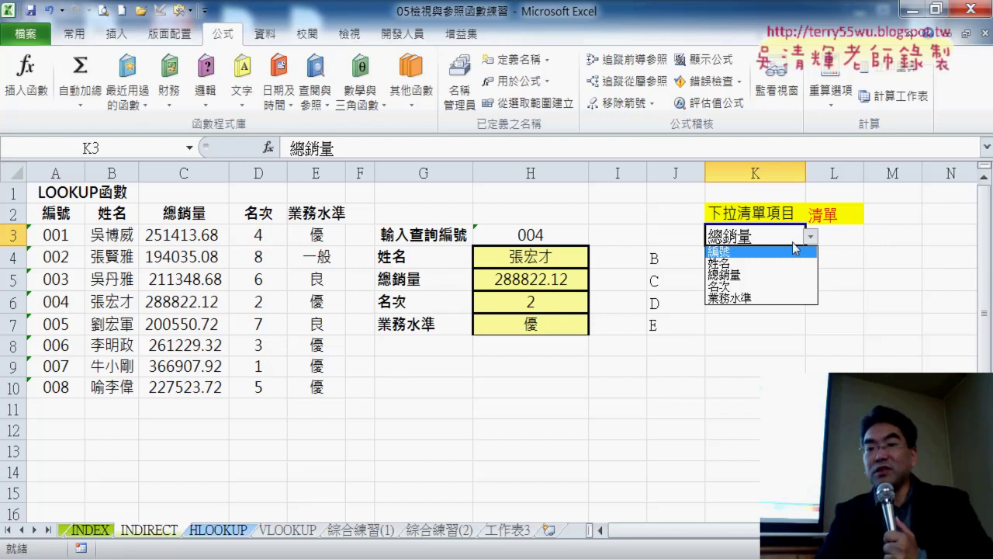
pyautogui.click(728, 252)
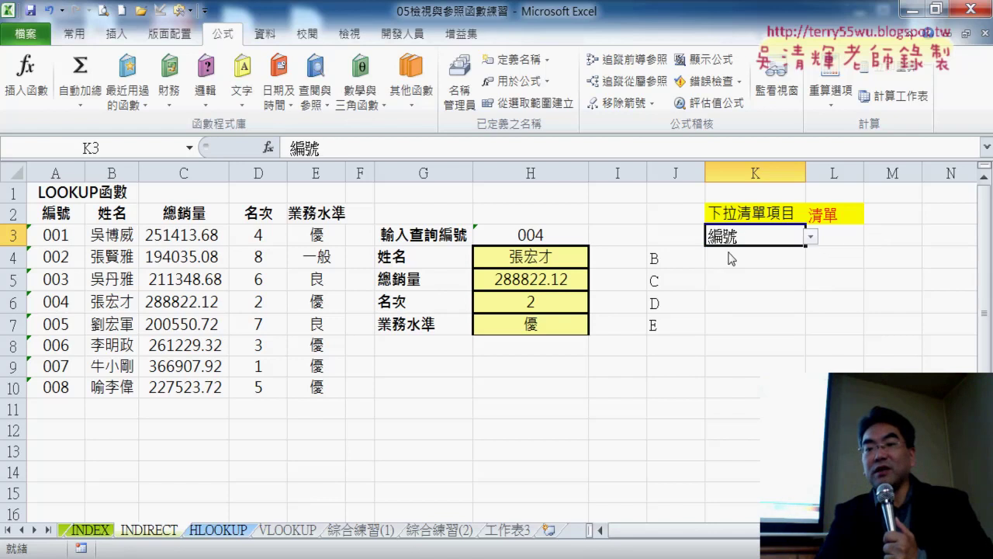
pyautogui.click(851, 240)
pyautogui.click(869, 240)
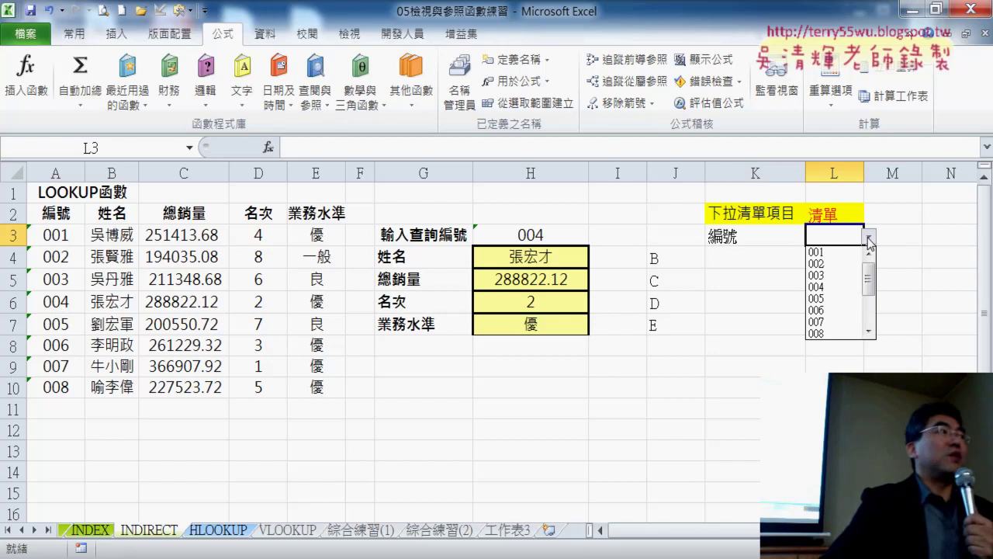
# Choose 姓名 in K3, check L3's eight names, then show K3's five heading options
pyautogui.click(867, 240)
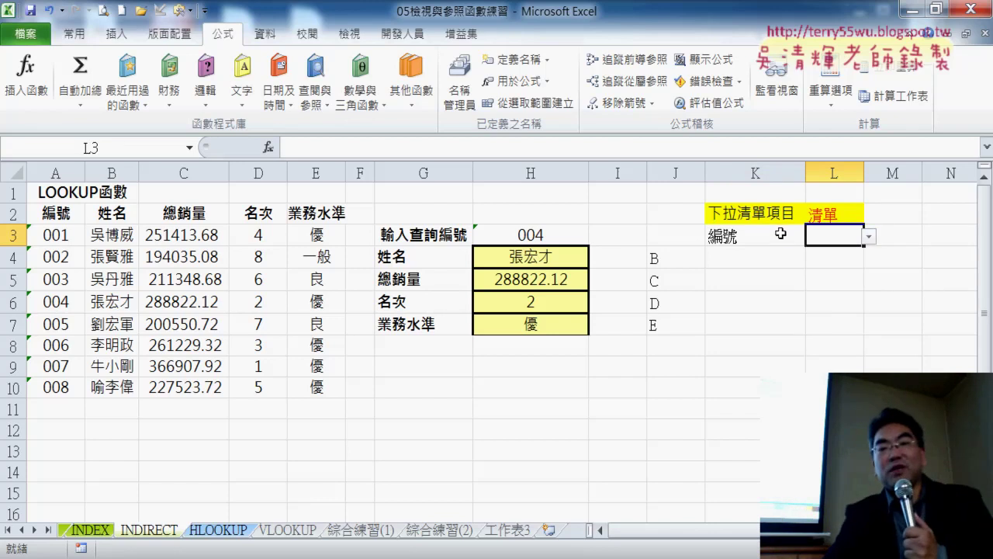
pyautogui.click(780, 234)
pyautogui.click(809, 239)
pyautogui.click(799, 264)
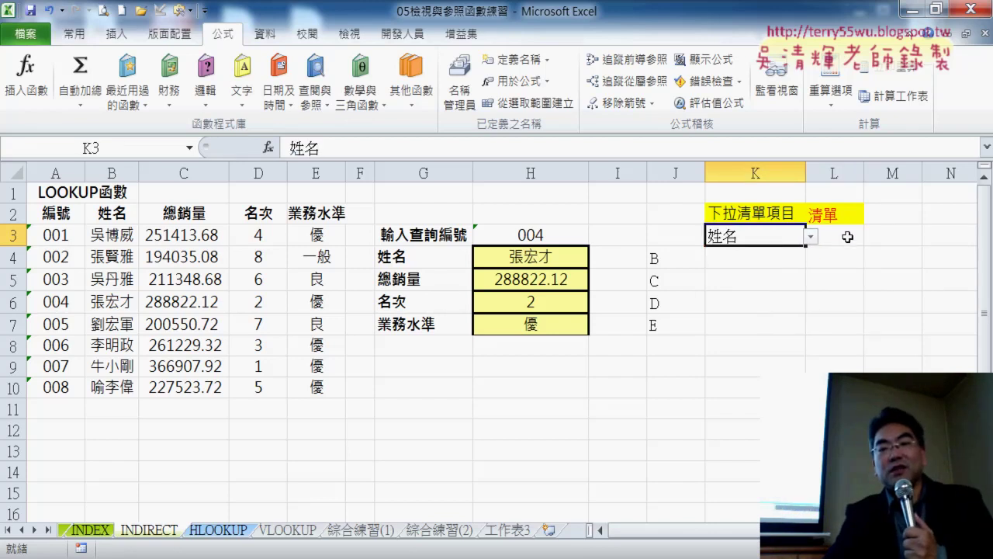
pyautogui.click(844, 237)
pyautogui.click(870, 240)
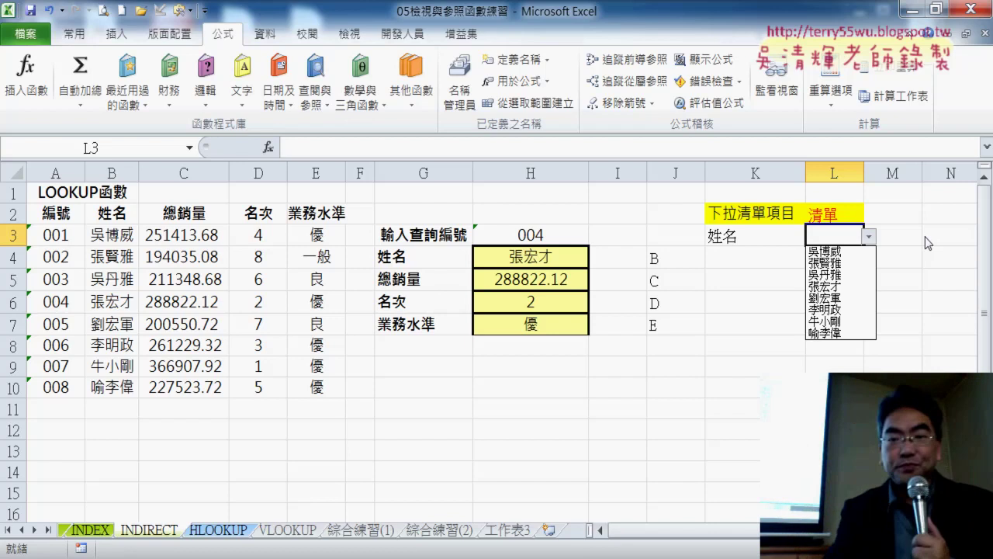
pyautogui.click(756, 239)
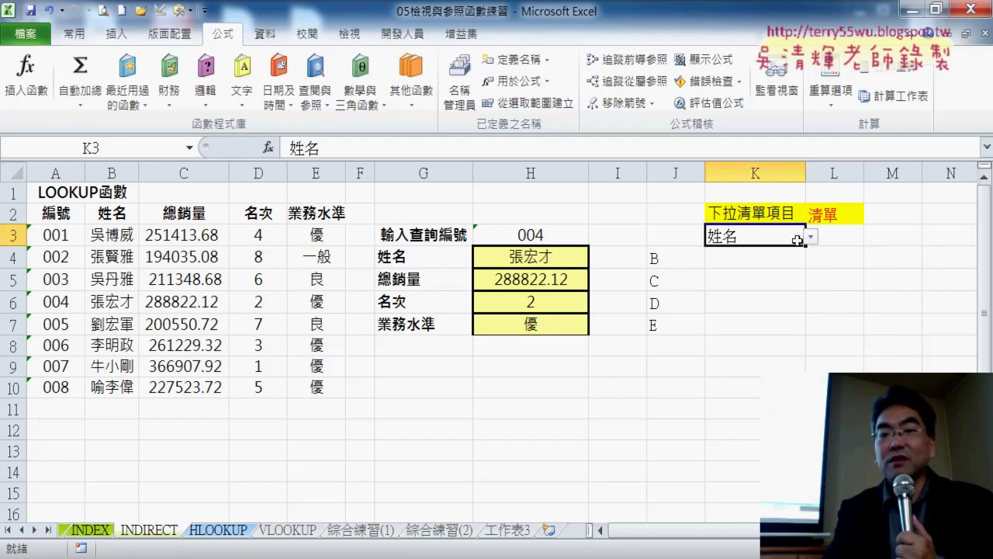
pyautogui.click(811, 236)
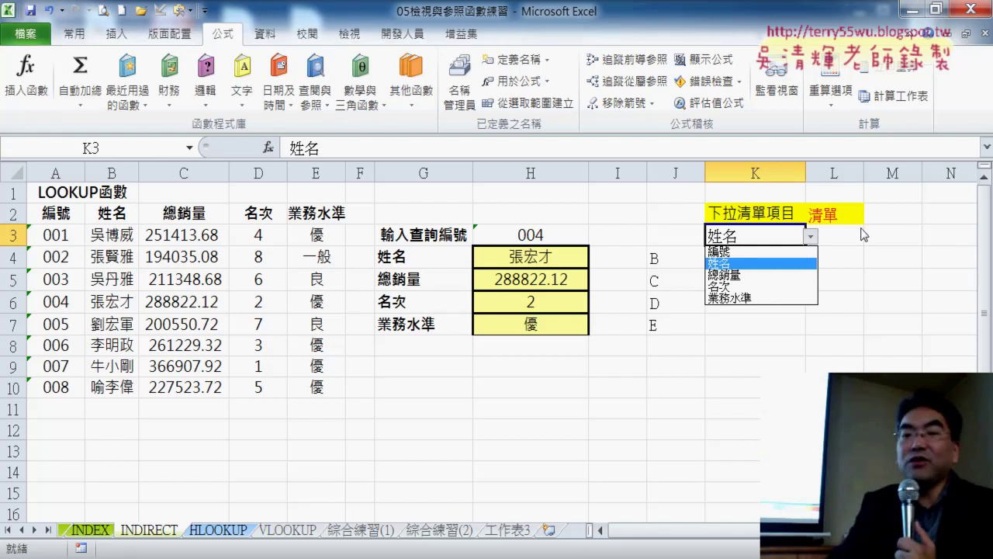
pyautogui.moveTo(59, 213); pyautogui.dragTo(329, 208)
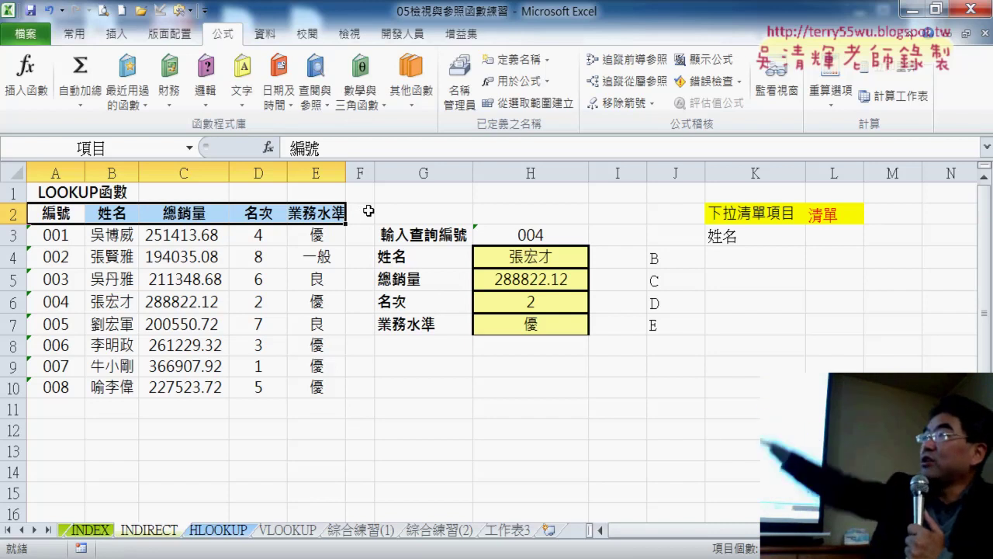
pyautogui.click(120, 149)
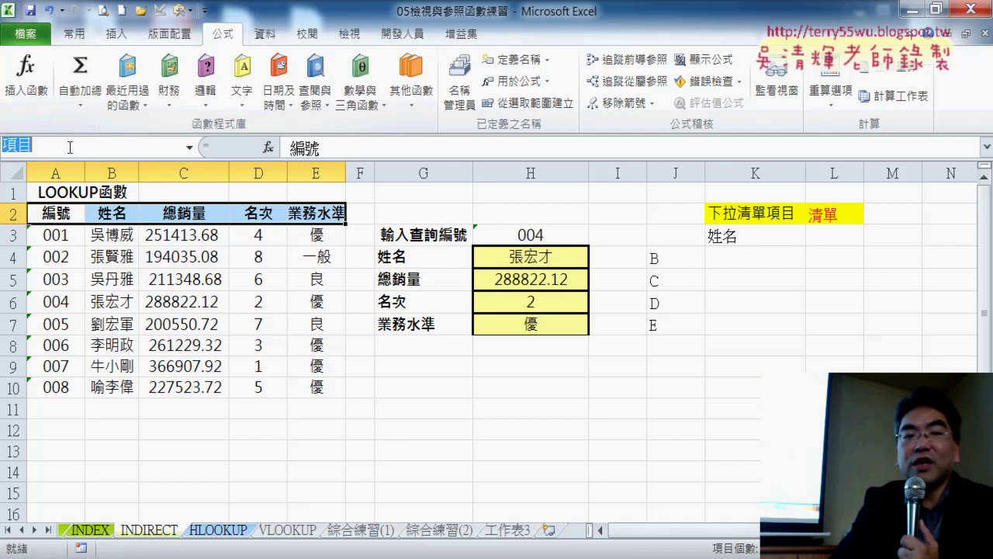
pyautogui.click(85, 149)
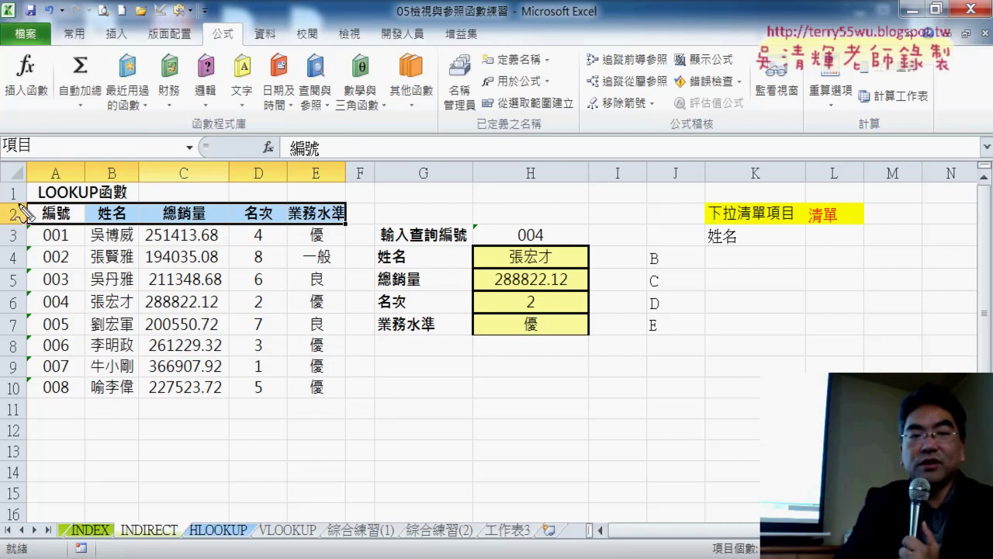
pyautogui.moveTo(24, 218)
pyautogui.mouseDown()
pyautogui.moveTo(350, 202)
pyautogui.moveTo(32, 237)
pyautogui.mouseUp()
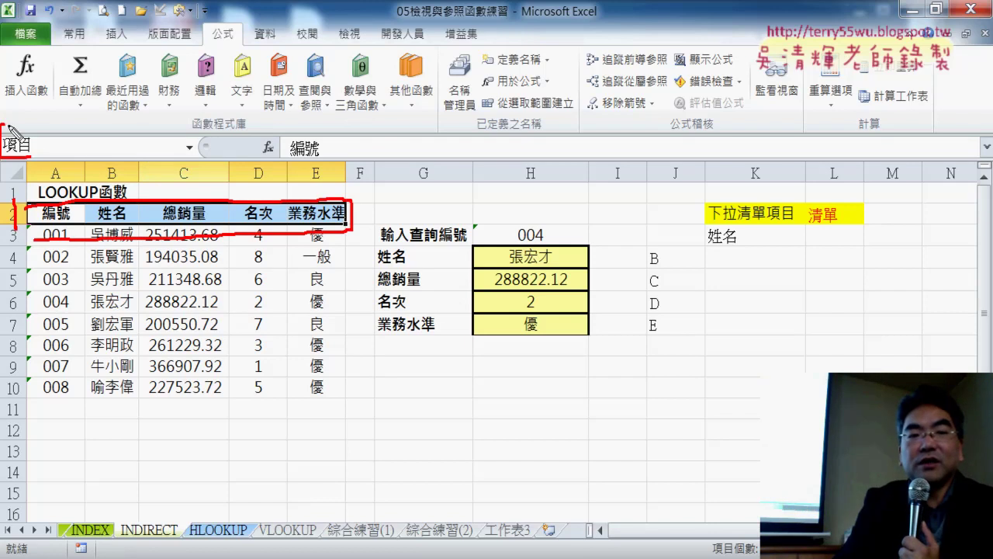
pyautogui.moveTo(8, 125); pyautogui.dragTo(36, 154)
pyautogui.moveTo(167, 205); pyautogui.dragTo(45, 152)
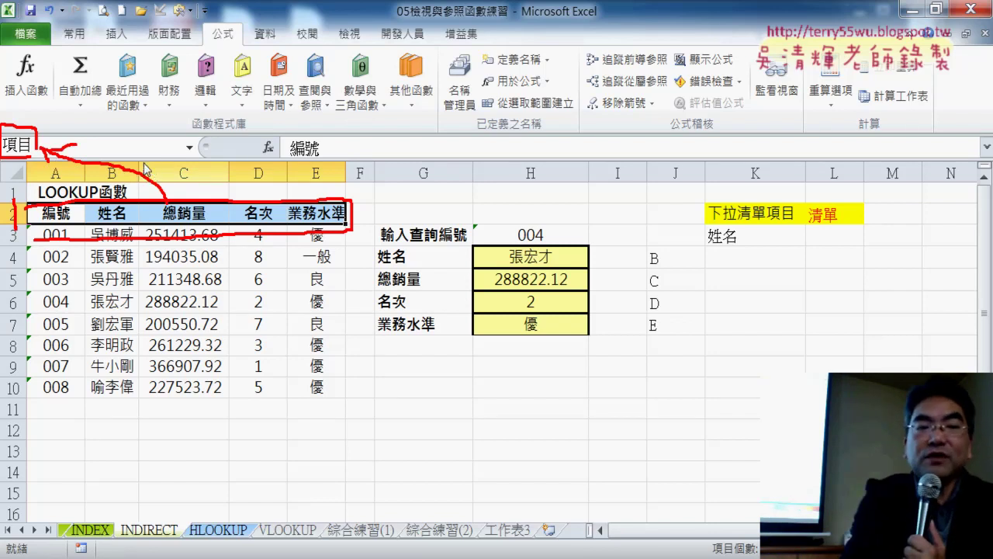
pyautogui.press('Escape')
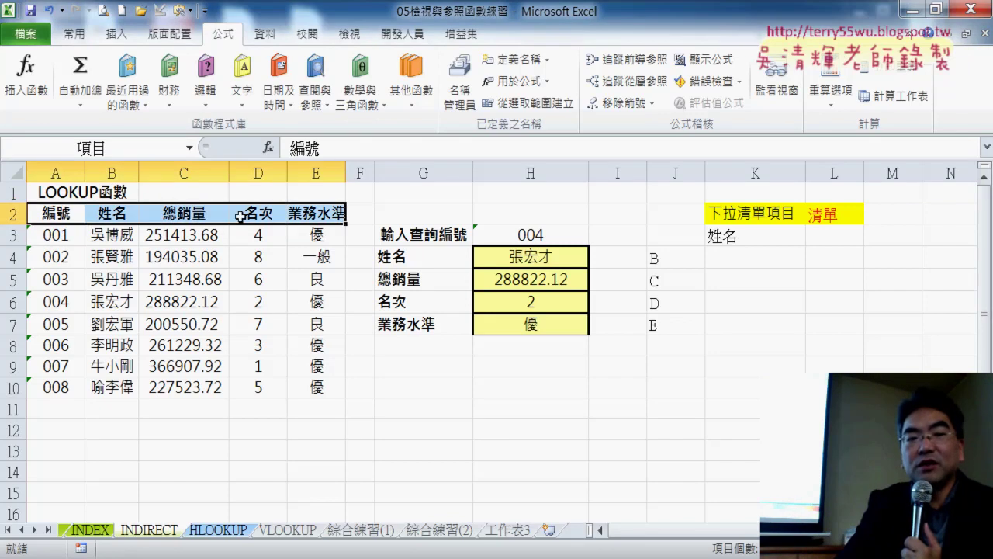
pyautogui.click(114, 148)
pyautogui.click(76, 149)
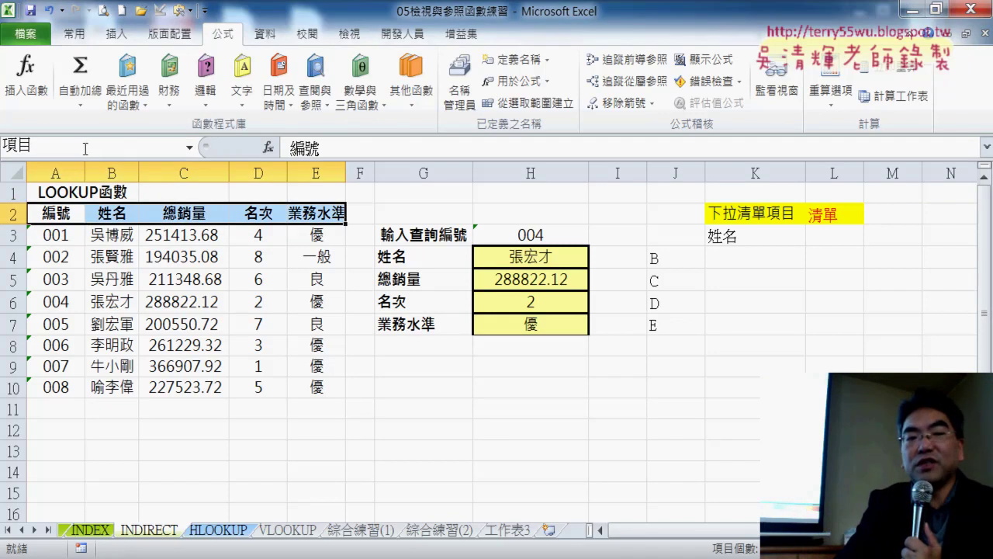
pyautogui.press('Return')
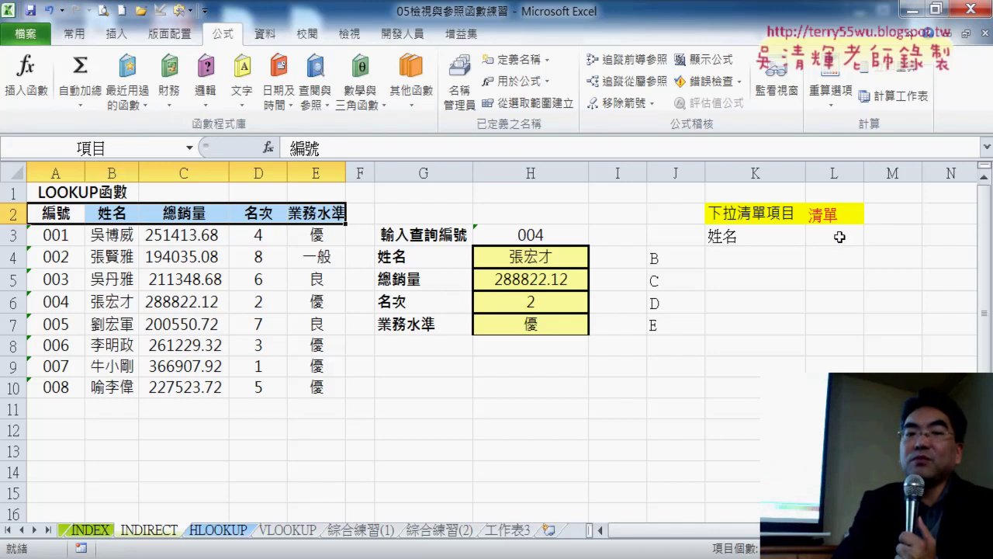
# Select B2:E10, set Create from Selection to Top row only, then cancel and open Name Manager
pyautogui.click(51, 216)
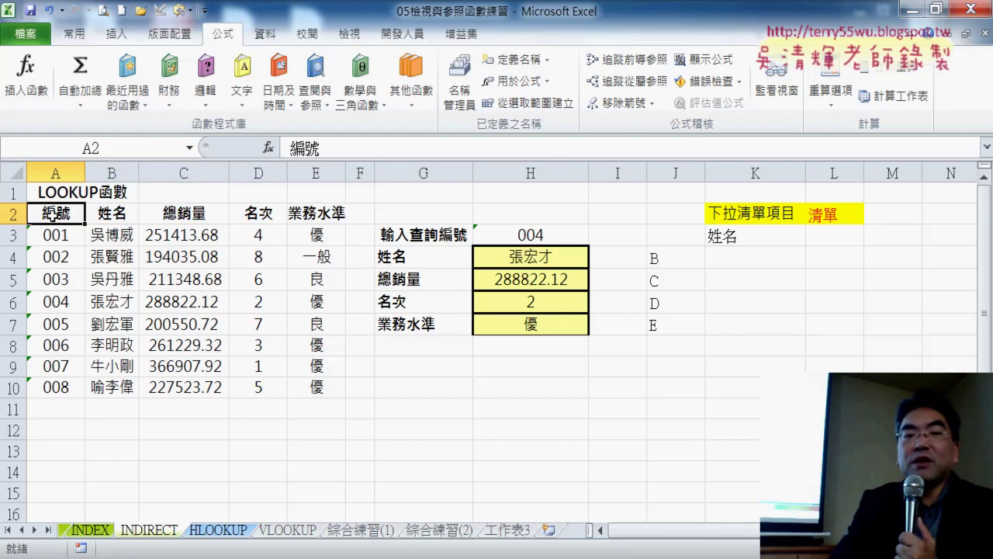
pyautogui.moveTo(114, 214)
pyautogui.mouseDown()
pyautogui.moveTo(340, 356)
pyautogui.moveTo(339, 395)
pyautogui.mouseUp()
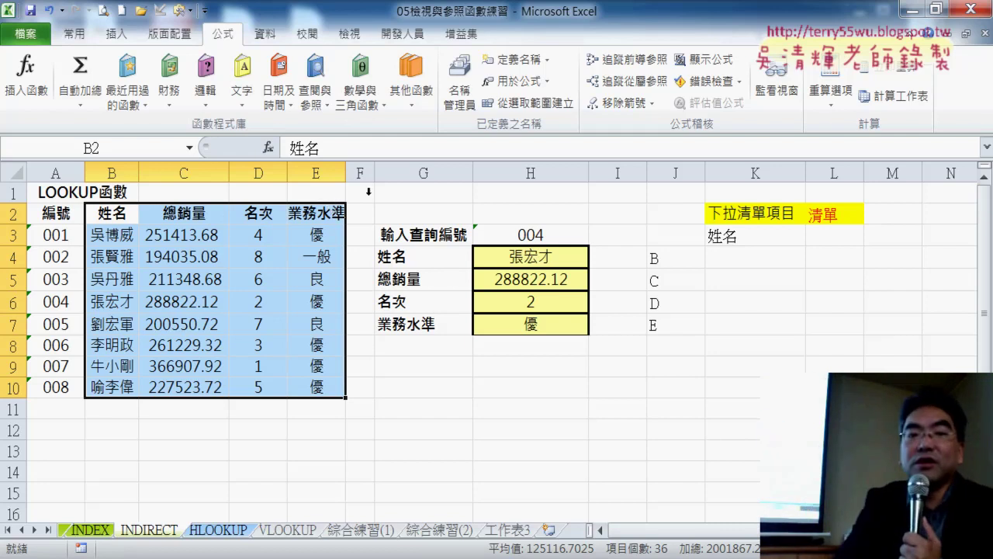
pyautogui.click(527, 108)
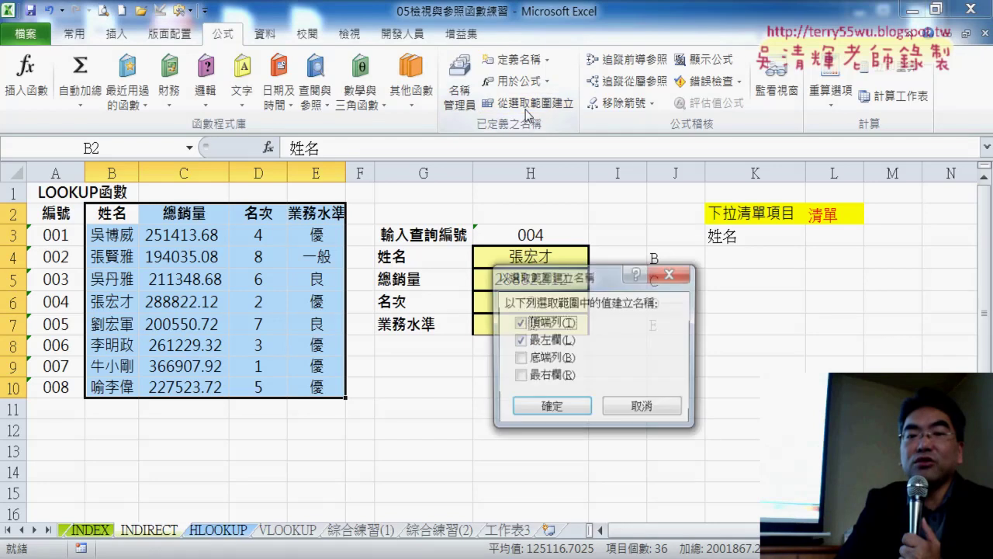
pyautogui.moveTo(552, 283); pyautogui.dragTo(410, 174)
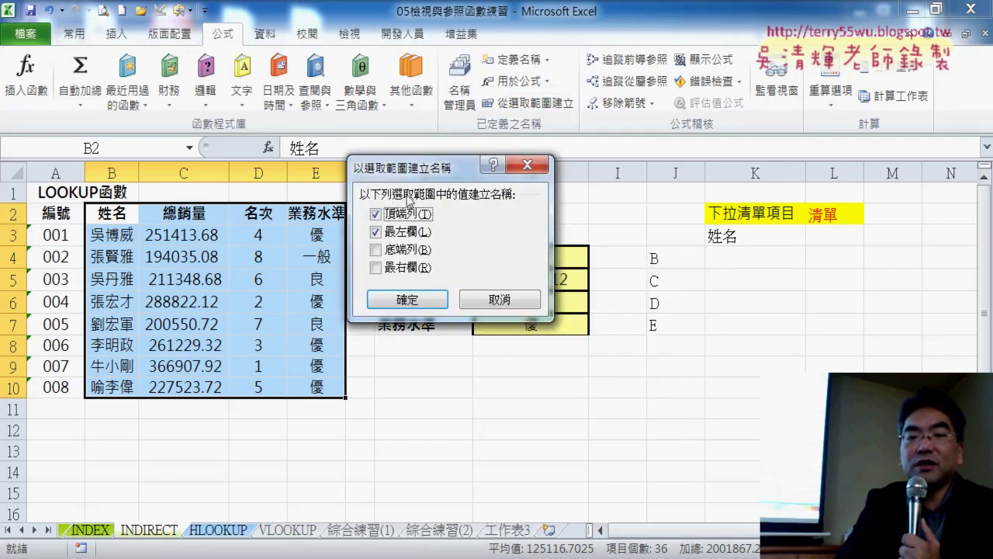
pyautogui.click(382, 231)
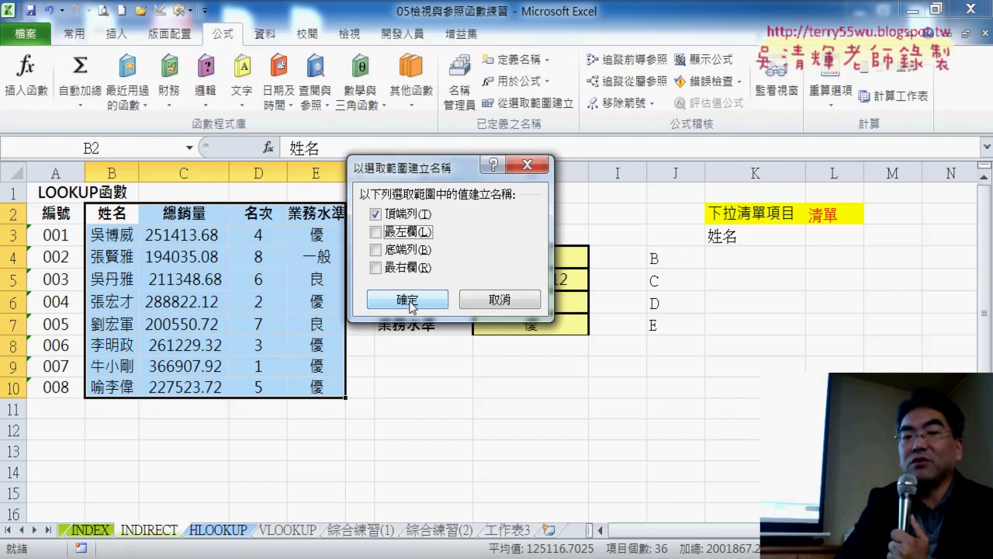
pyautogui.click(509, 300)
pyautogui.click(460, 87)
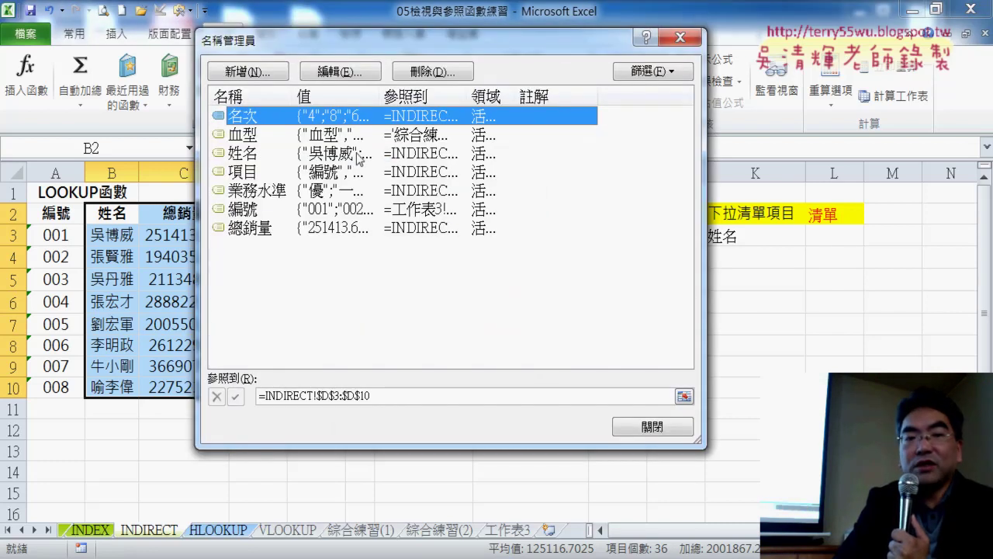
# Verify in Name Manager that 姓名 refers to INDIRECT!$B$3:$B$10, then close it
pyautogui.click(249, 153)
pyautogui.moveTo(339, 40); pyautogui.dragTo(446, 39)
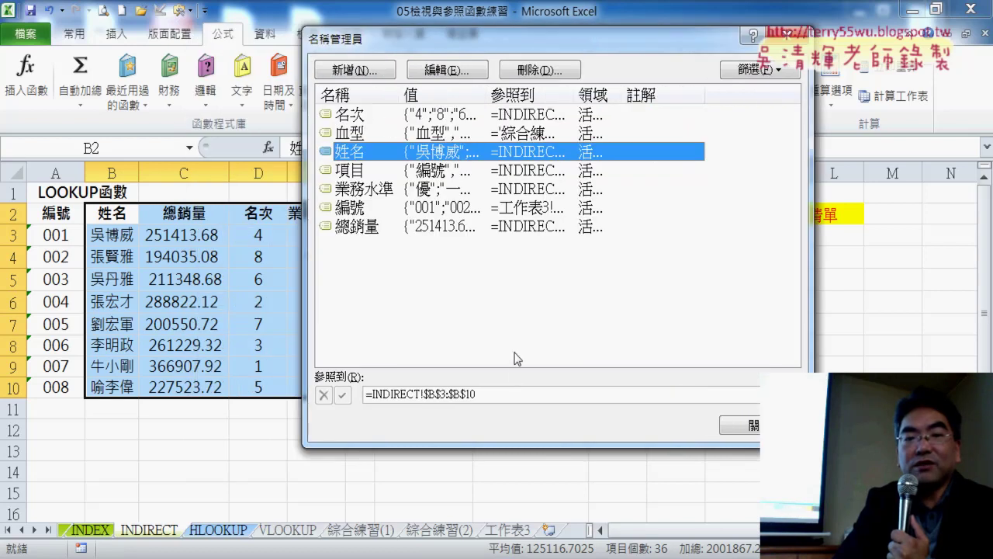
pyautogui.click(500, 395)
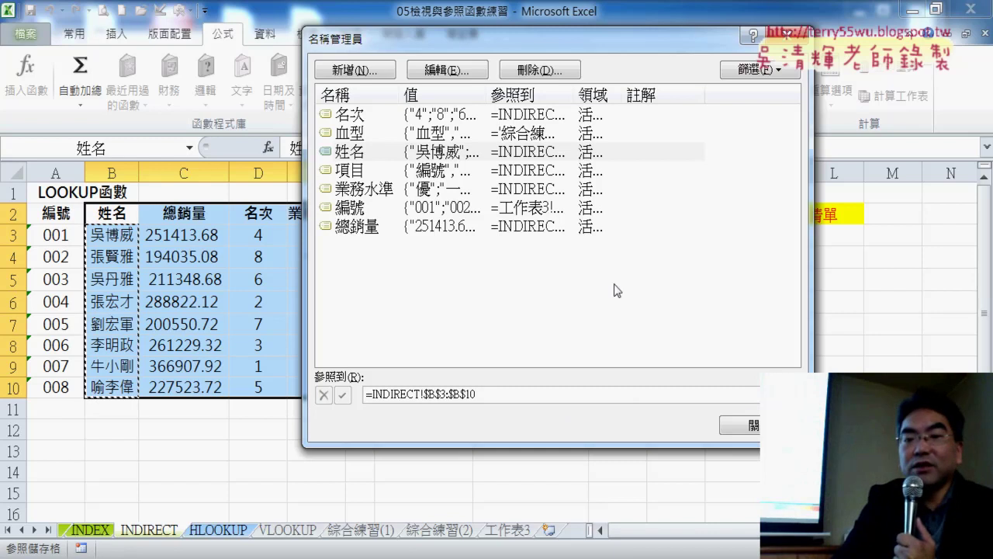
pyautogui.click(741, 425)
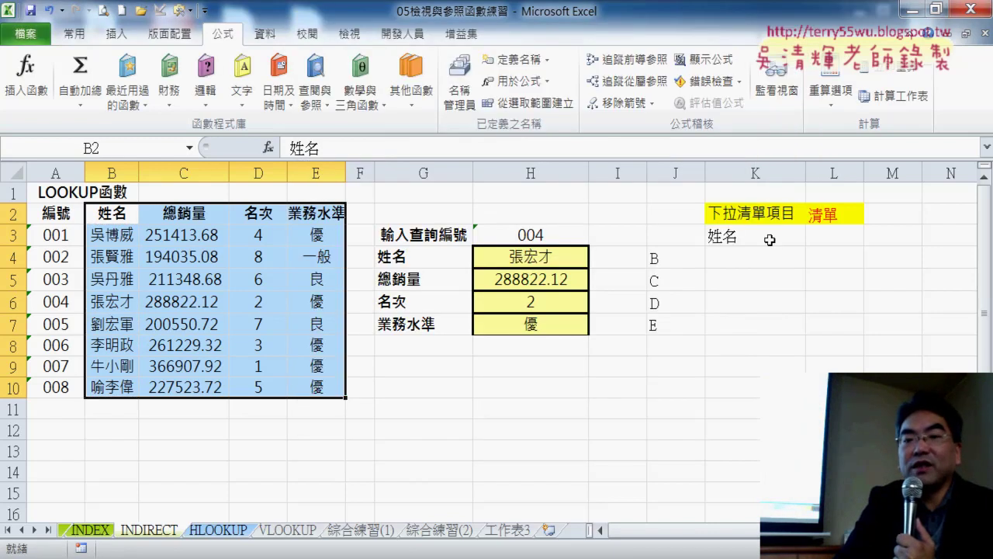
pyautogui.click(762, 236)
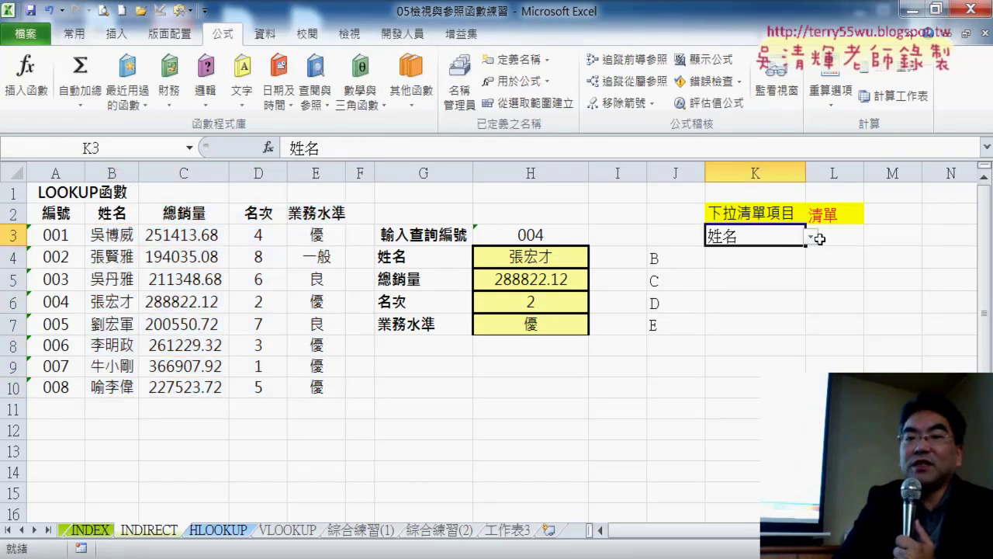
pyautogui.click(763, 213)
pyautogui.click(763, 232)
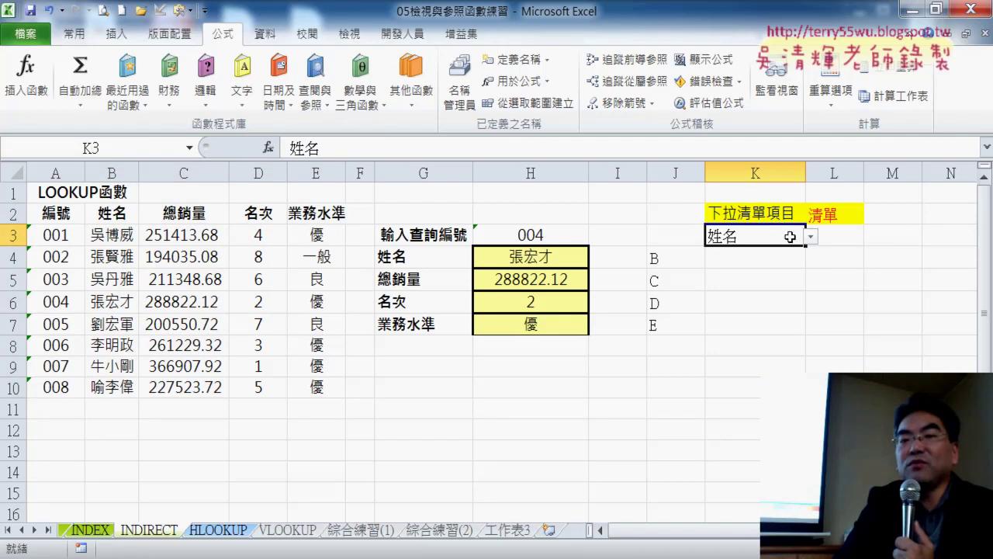
pyautogui.click(260, 35)
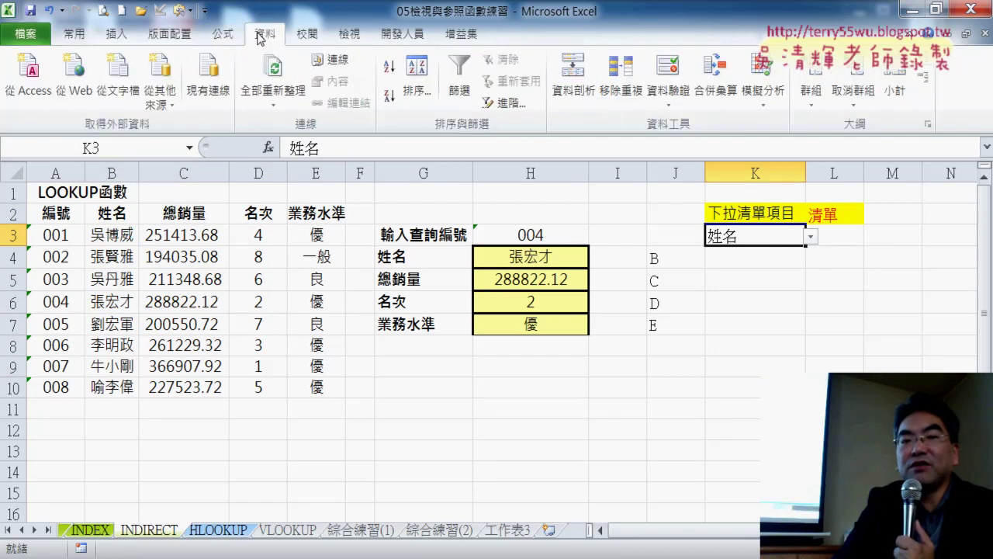
pyautogui.click(669, 80)
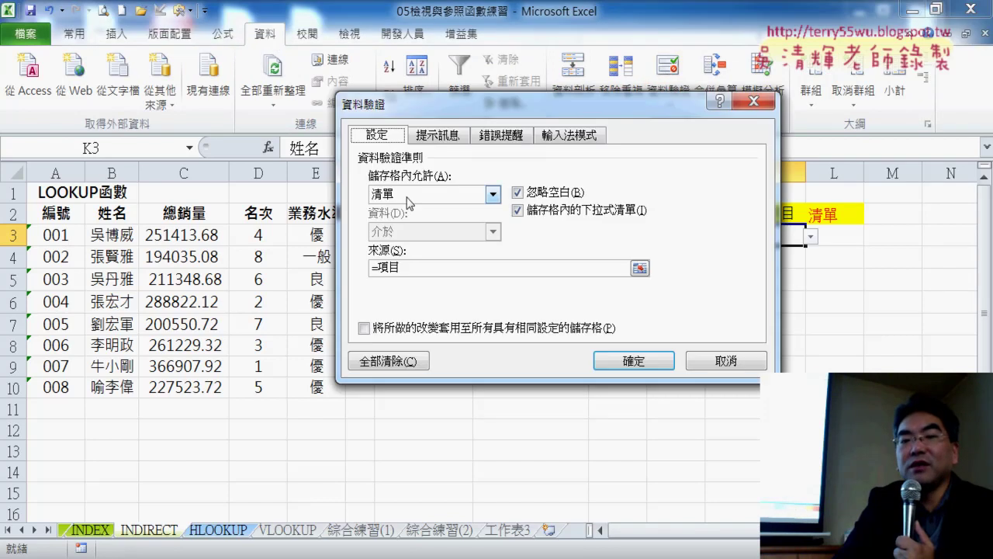
pyautogui.click(409, 200)
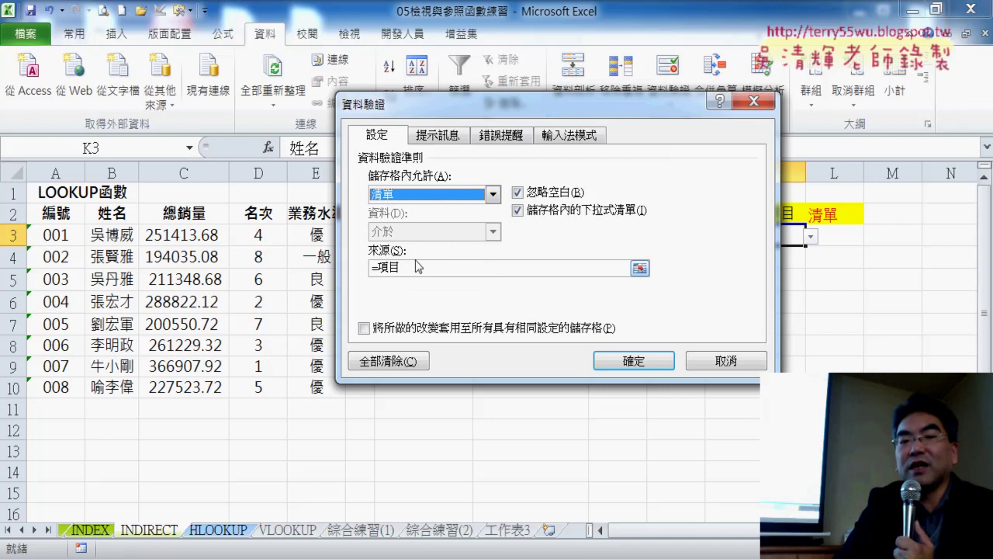
pyautogui.click(418, 267)
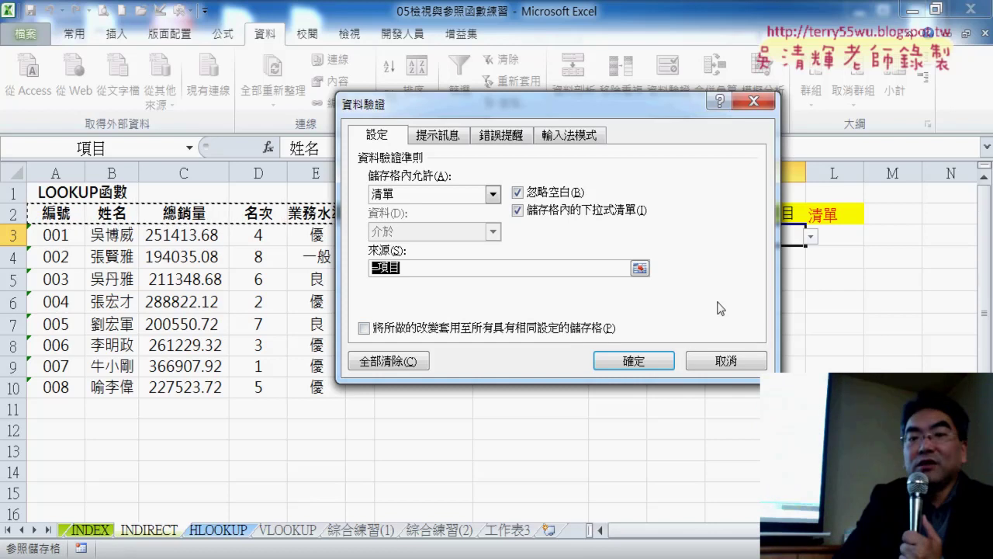
pyautogui.click(633, 361)
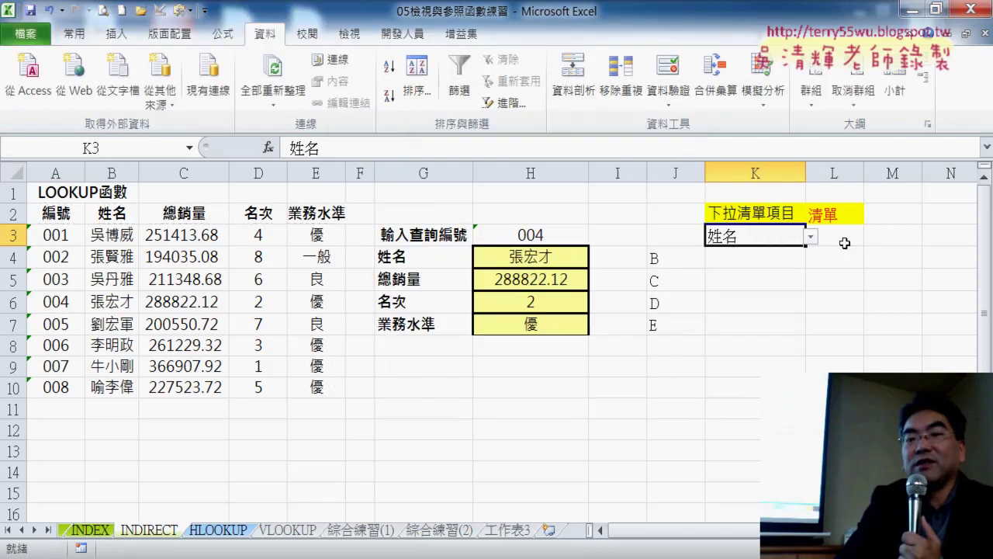
pyautogui.click(844, 242)
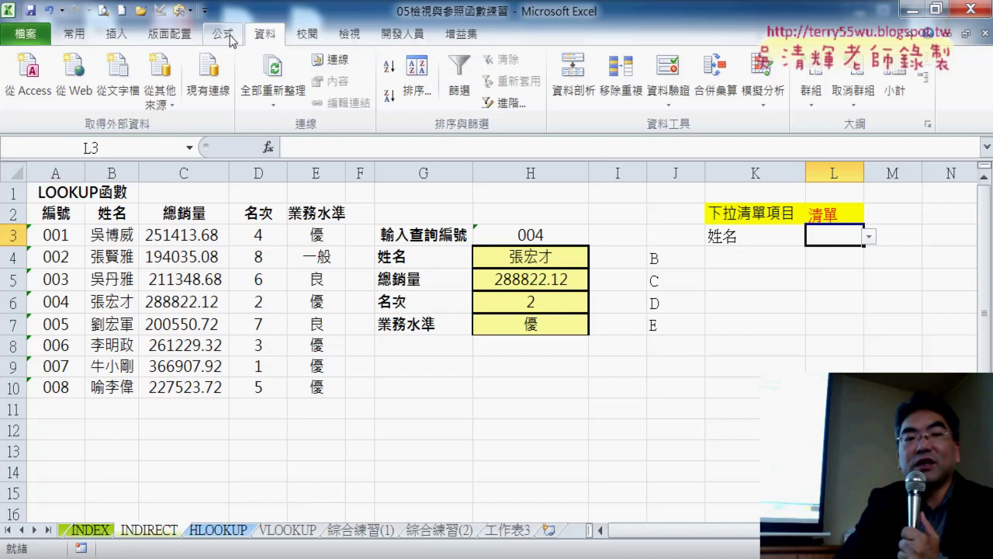
# In L3's Data Validation, keep List and replace the source with indirect($K$3)
pyautogui.click(669, 71)
pyautogui.click(419, 199)
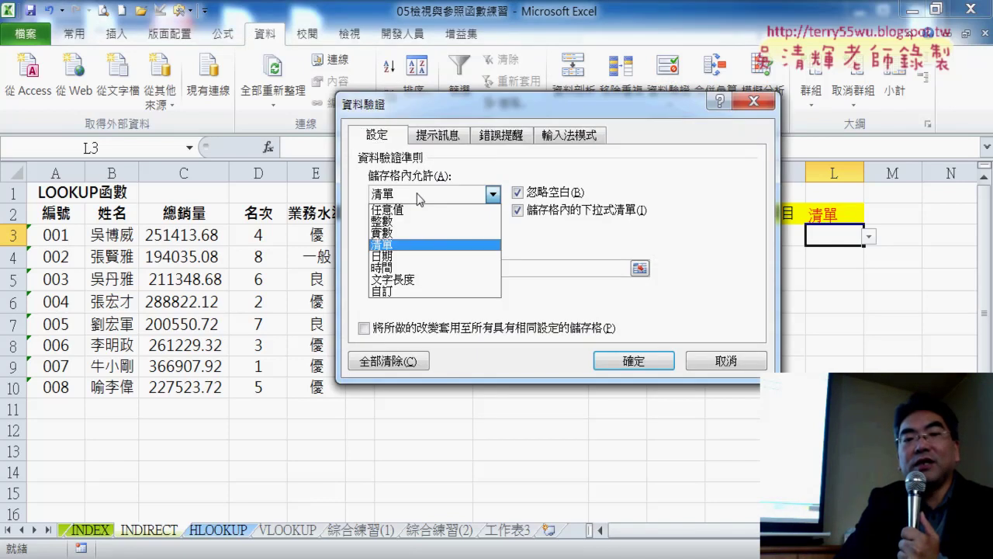
pyautogui.click(419, 198)
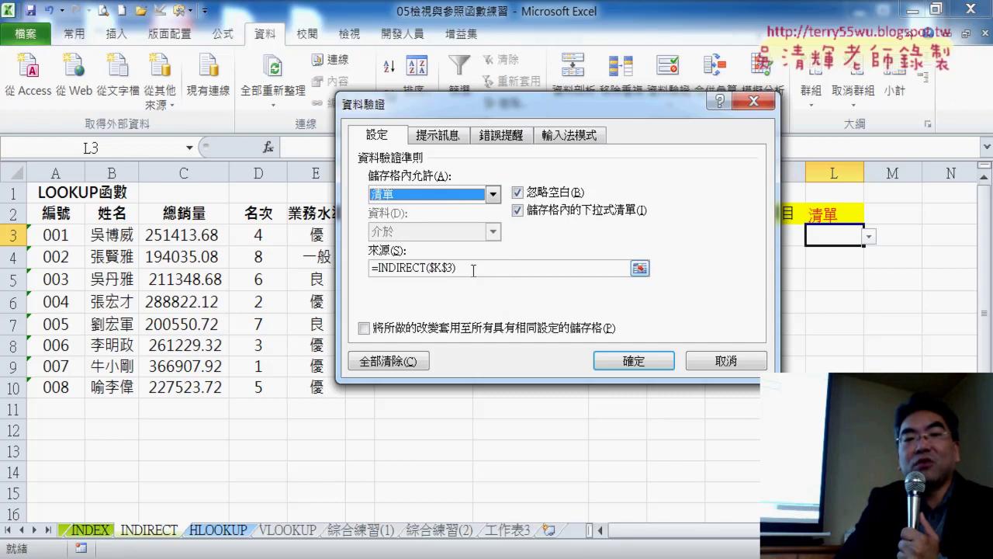
pyautogui.moveTo(472, 270); pyautogui.dragTo(372, 268)
pyautogui.press('BackSpace')
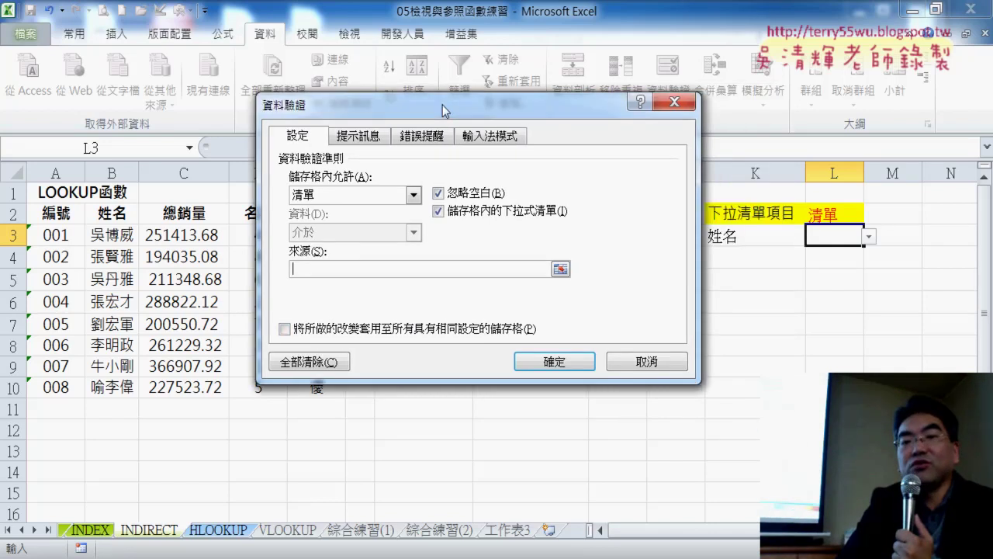
pyautogui.moveTo(543, 111); pyautogui.dragTo(396, 113)
pyautogui.moveTo(522, 122); pyautogui.dragTo(590, 317)
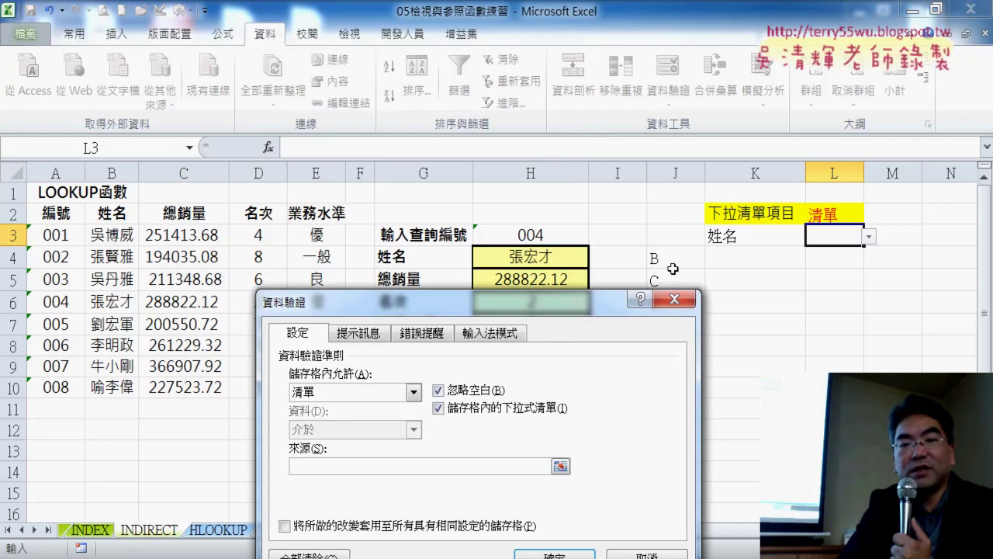
pyautogui.moveTo(547, 318); pyautogui.dragTo(467, 107)
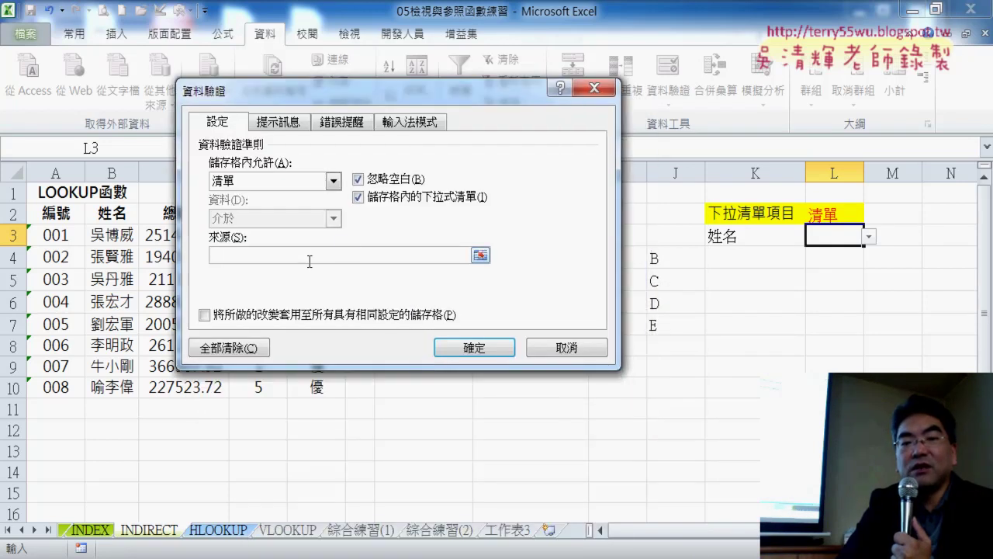
pyautogui.click(415, 255)
pyautogui.write('indirect(')
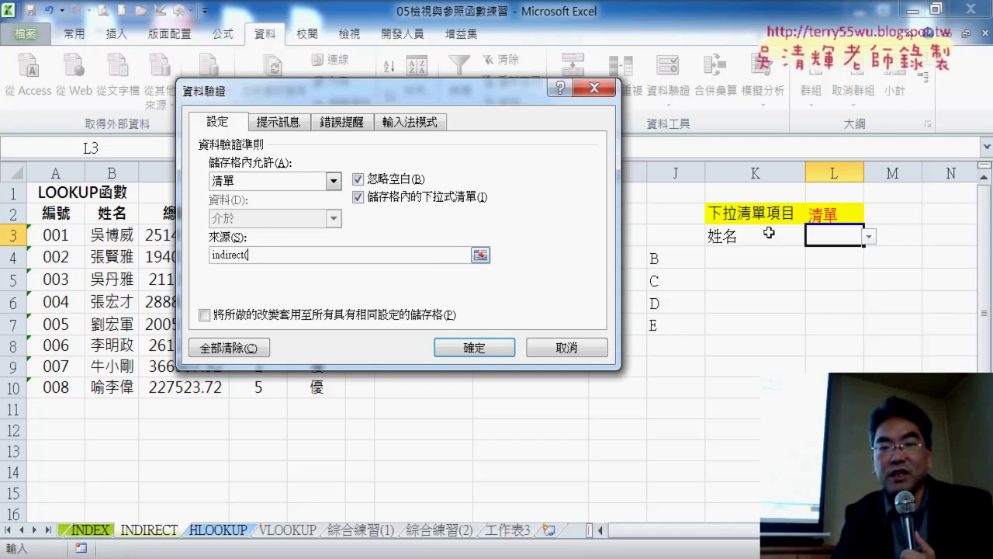
pyautogui.click(767, 234)
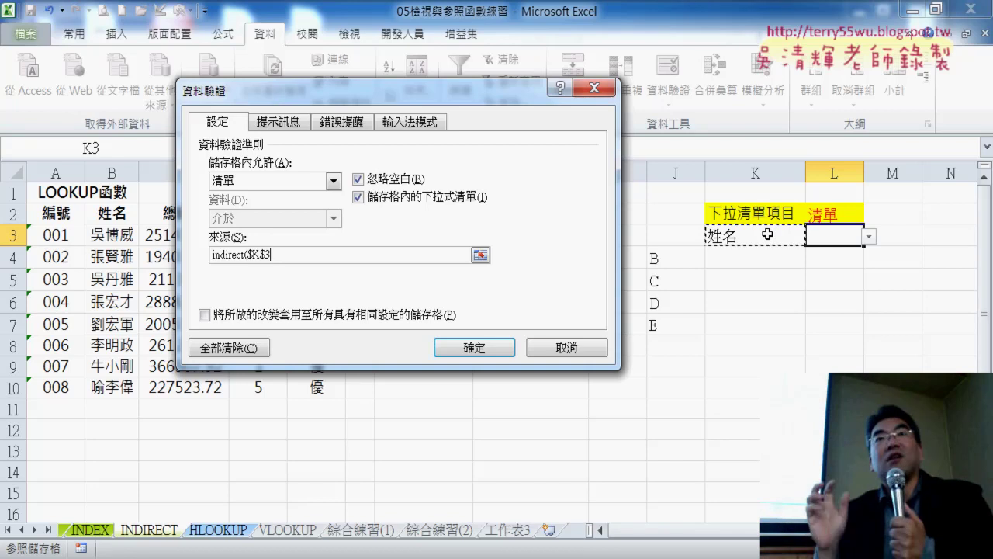
pyautogui.write(')')
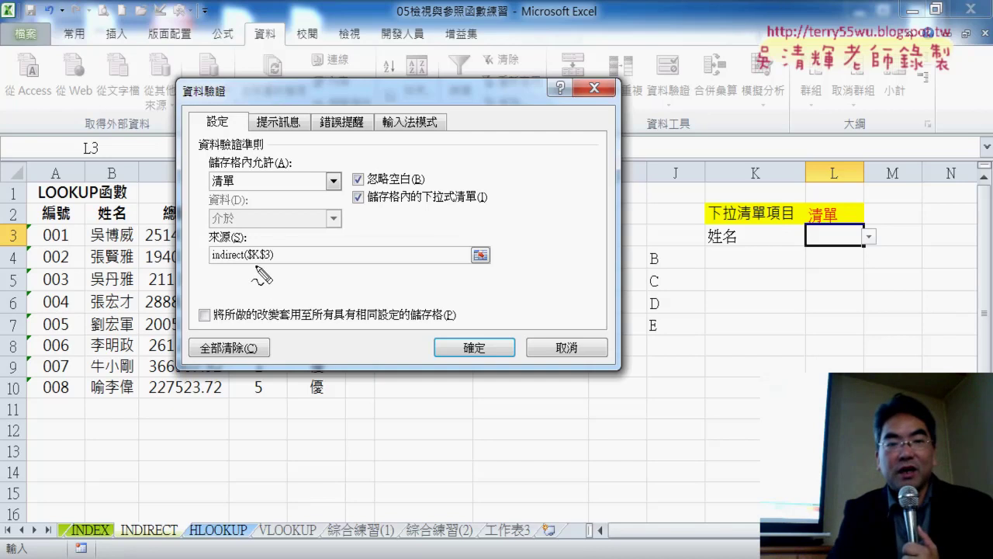
# Annotate K3's 姓名, the column B names, and the source formula's link to the list
pyautogui.moveTo(728, 253); pyautogui.dragTo(764, 233)
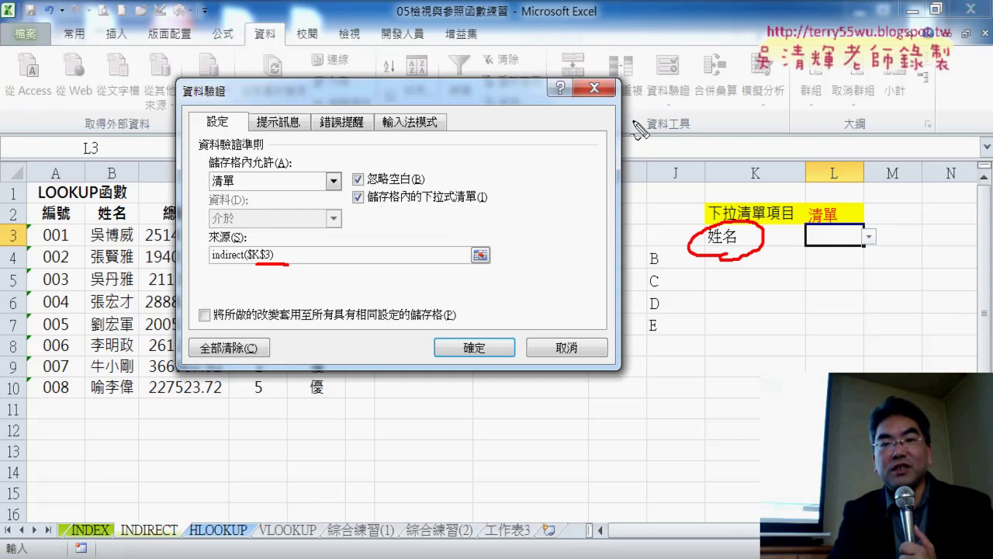
pyautogui.moveTo(84, 232); pyautogui.dragTo(85, 371)
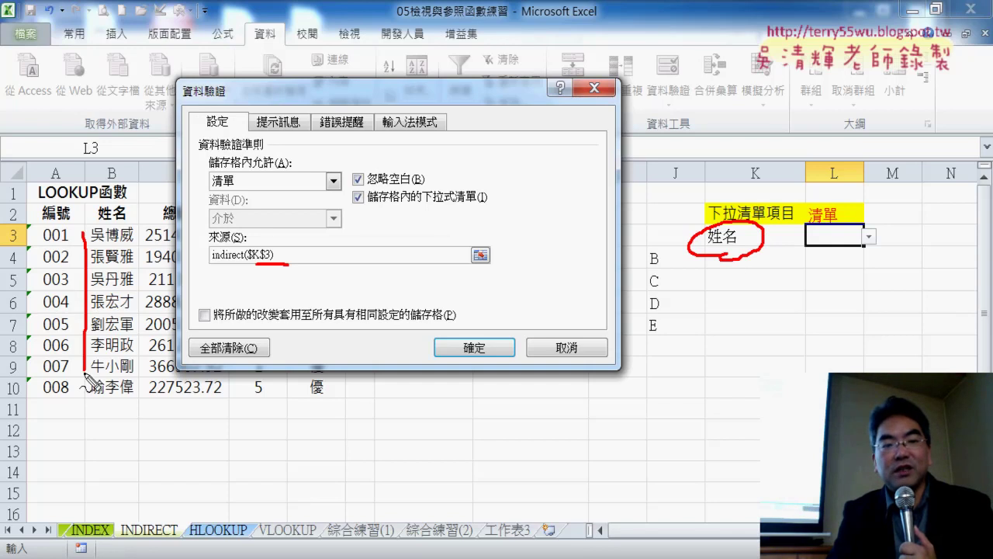
pyautogui.moveTo(115, 236)
pyautogui.mouseDown()
pyautogui.moveTo(147, 330)
pyautogui.moveTo(143, 403)
pyautogui.mouseUp()
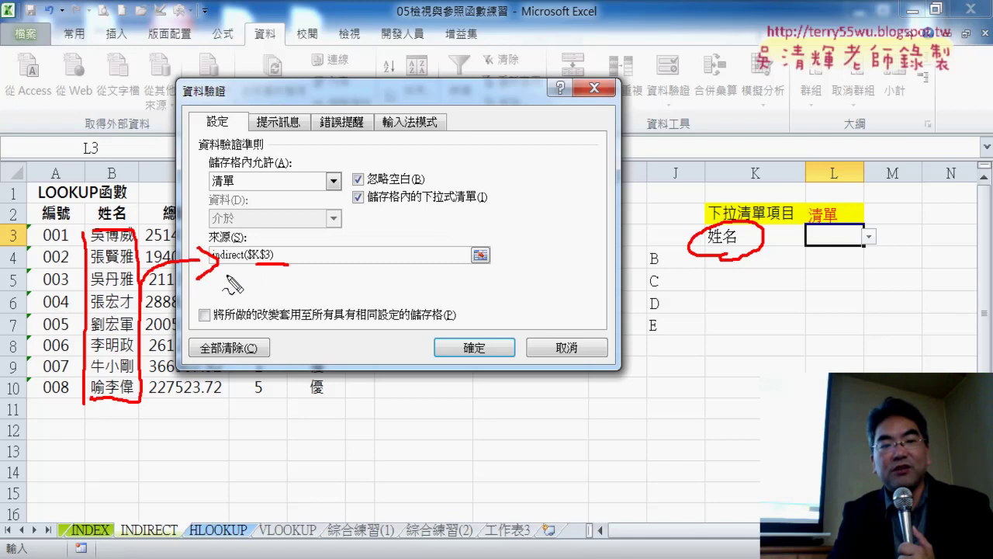
pyautogui.moveTo(305, 245)
pyautogui.mouseDown()
pyautogui.moveTo(792, 180)
pyautogui.moveTo(834, 194)
pyautogui.mouseUp()
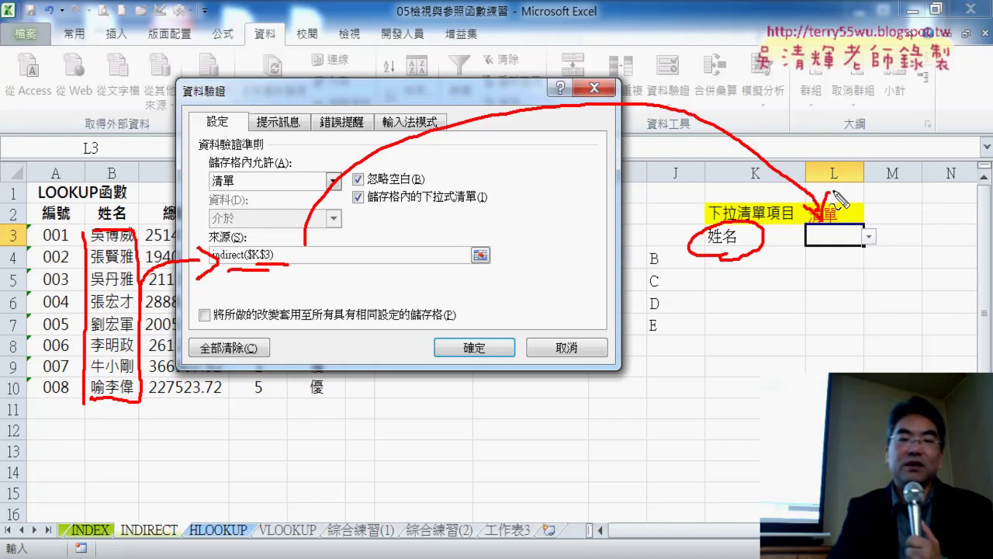
pyautogui.press('Escape')
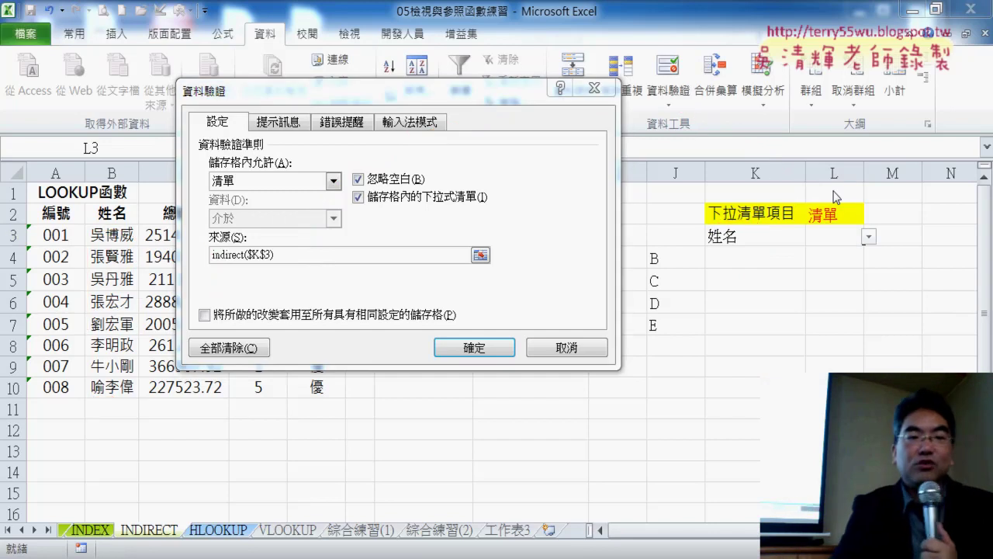
# Apply L3's new validation rule and set K3 to 編號
pyautogui.click(474, 347)
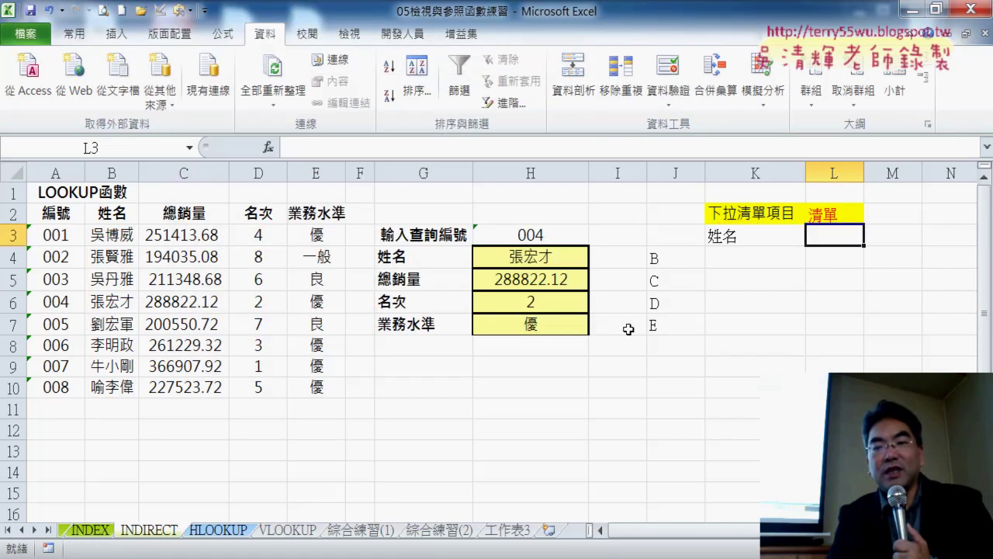
pyautogui.click(774, 231)
pyautogui.click(810, 236)
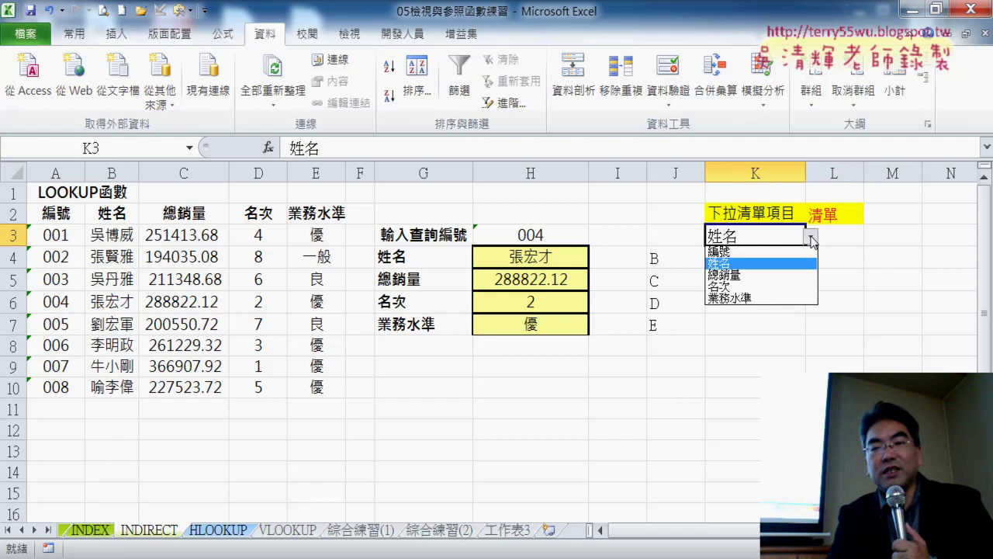
pyautogui.click(797, 252)
# Find L3's list offers only the literal text indirect($K$3), and reopen Data Validation
pyautogui.click(835, 241)
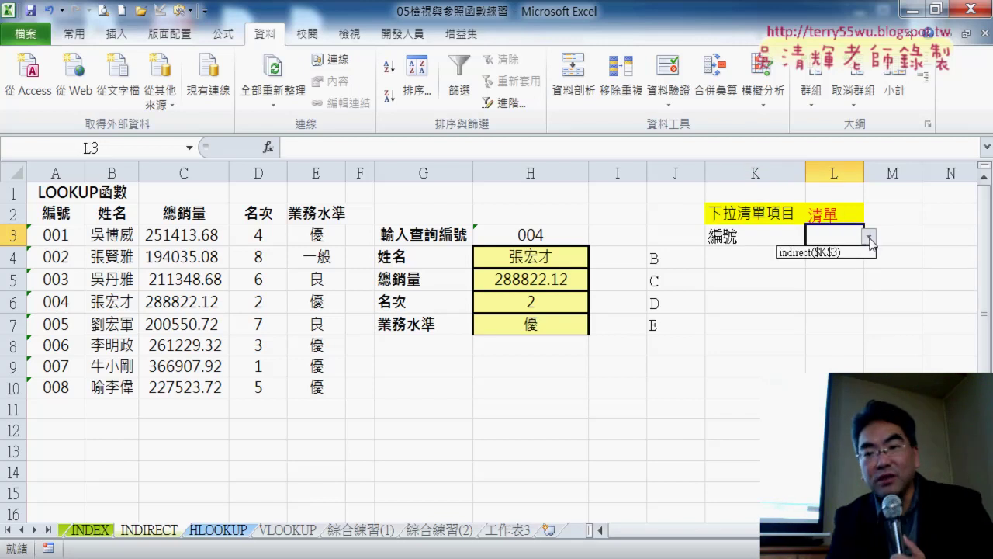
pyautogui.click(871, 241)
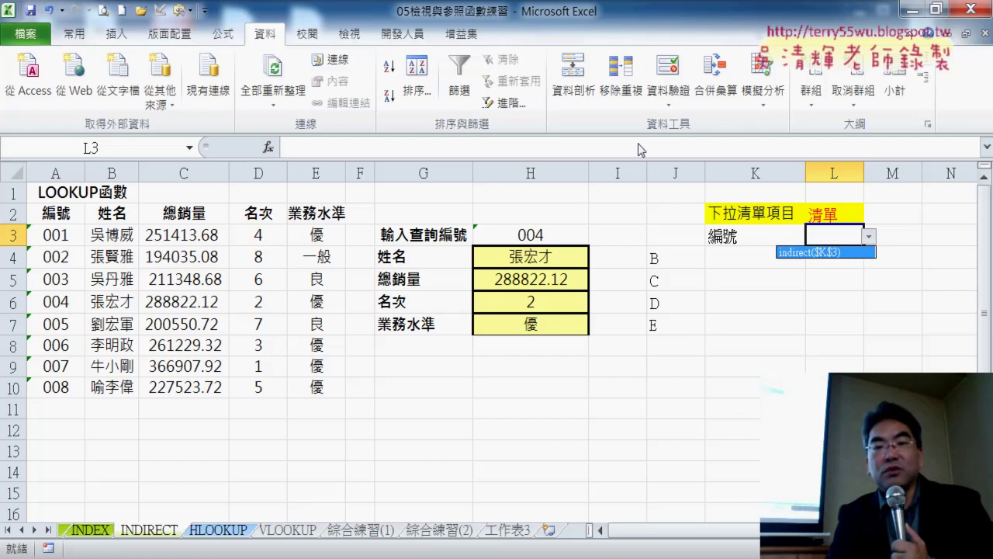
pyautogui.click(672, 76)
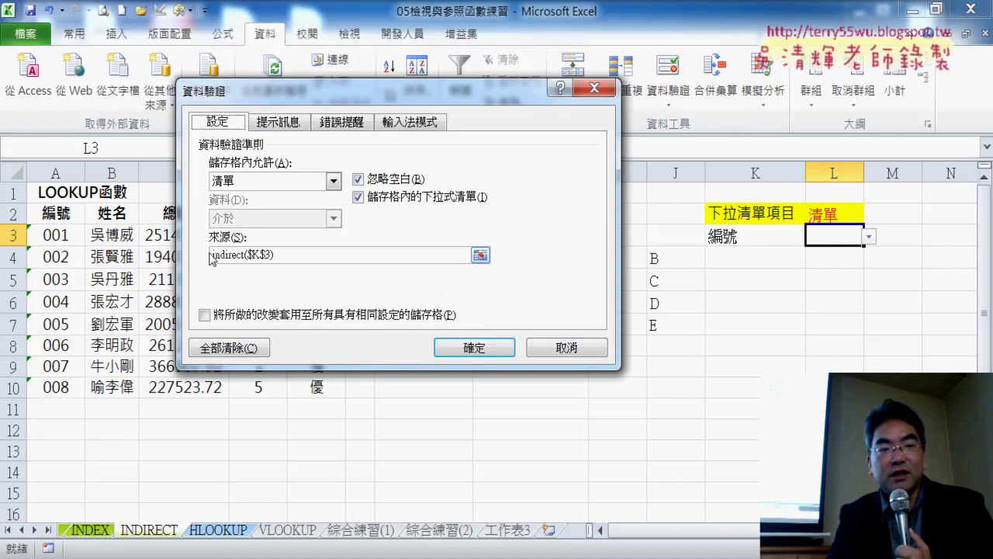
# Add a leading '=' so L3's list source reads =indirect($K$3), and apply it
pyautogui.click(212, 256)
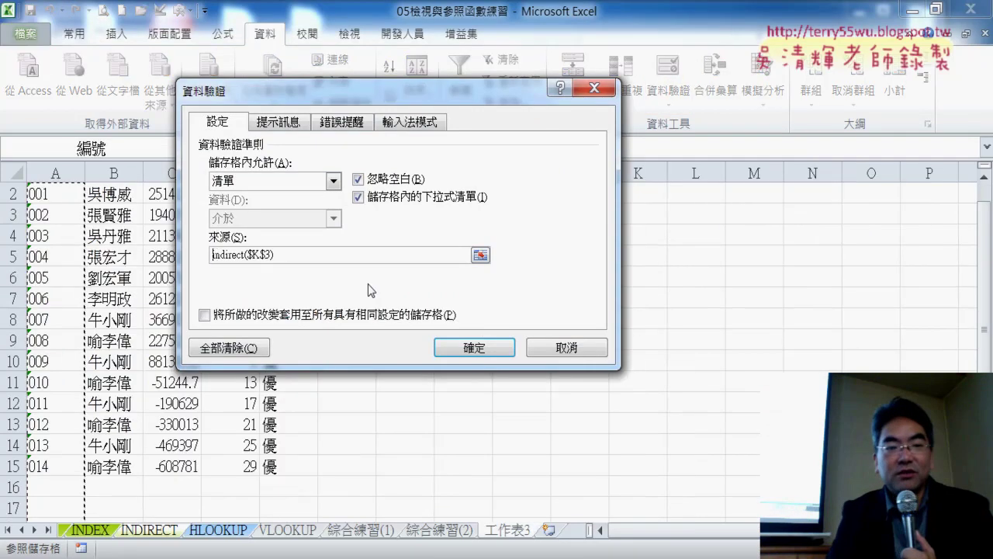
pyautogui.write('=')
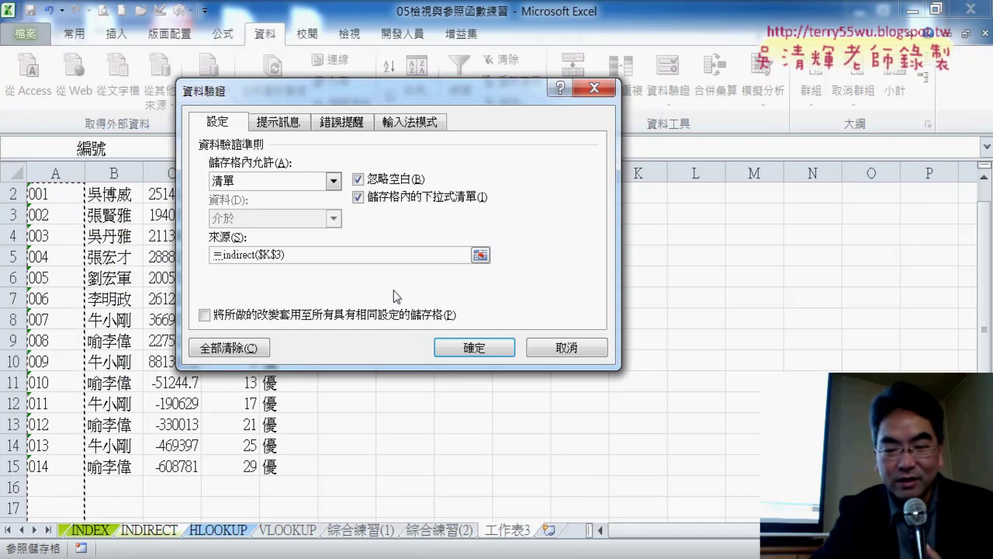
pyautogui.press('BackSpace')
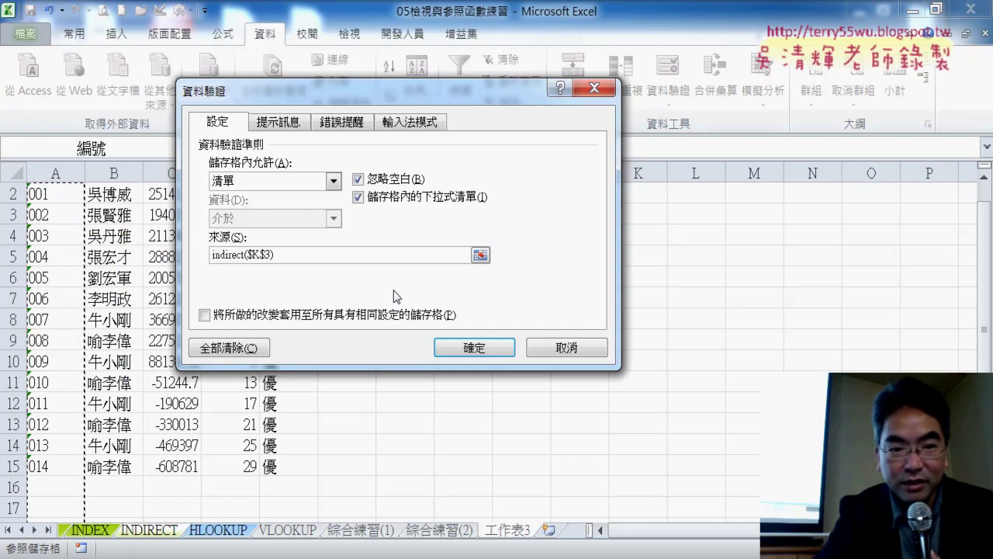
pyautogui.write('=')
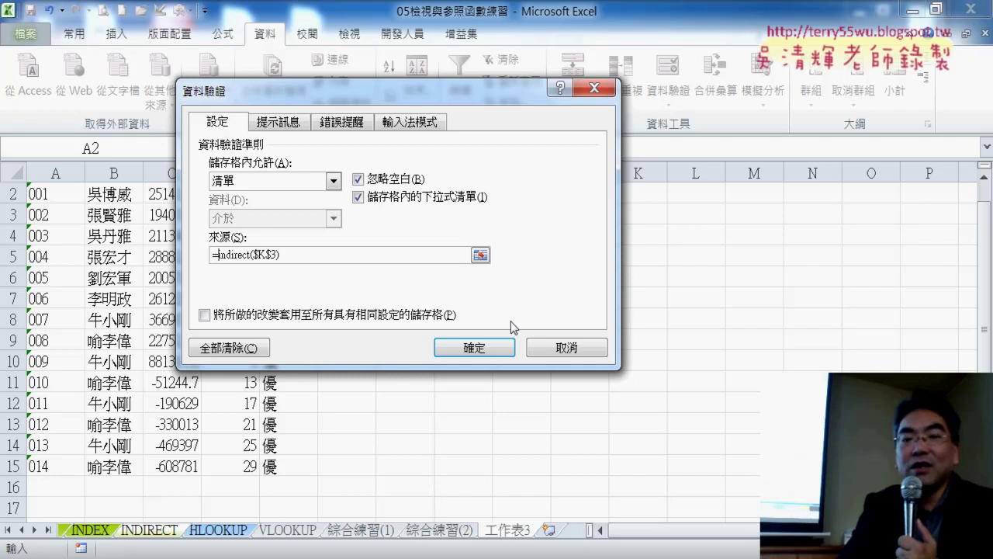
pyautogui.click(492, 349)
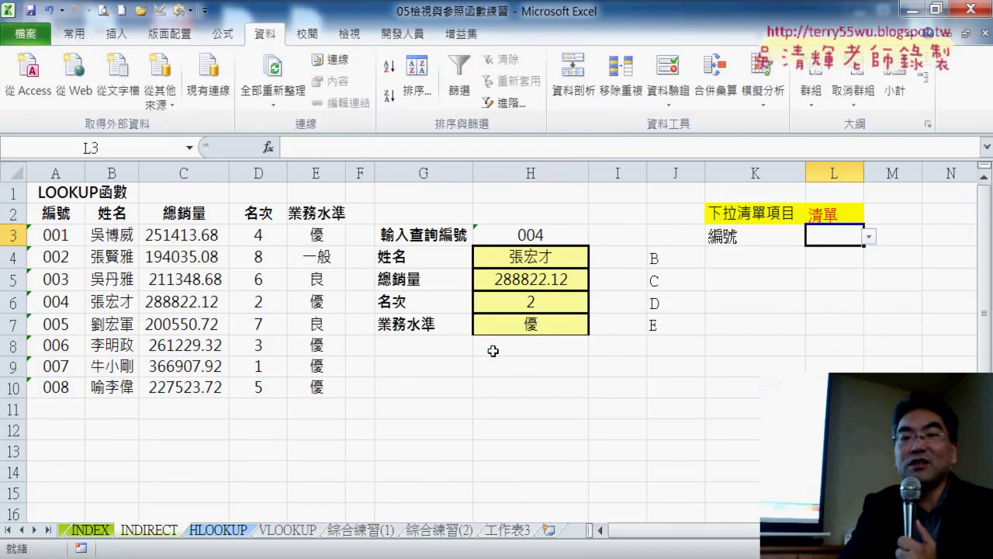
# Test L3's list, then choose 姓名 in K3 and view the names L3 now offers
pyautogui.click(870, 238)
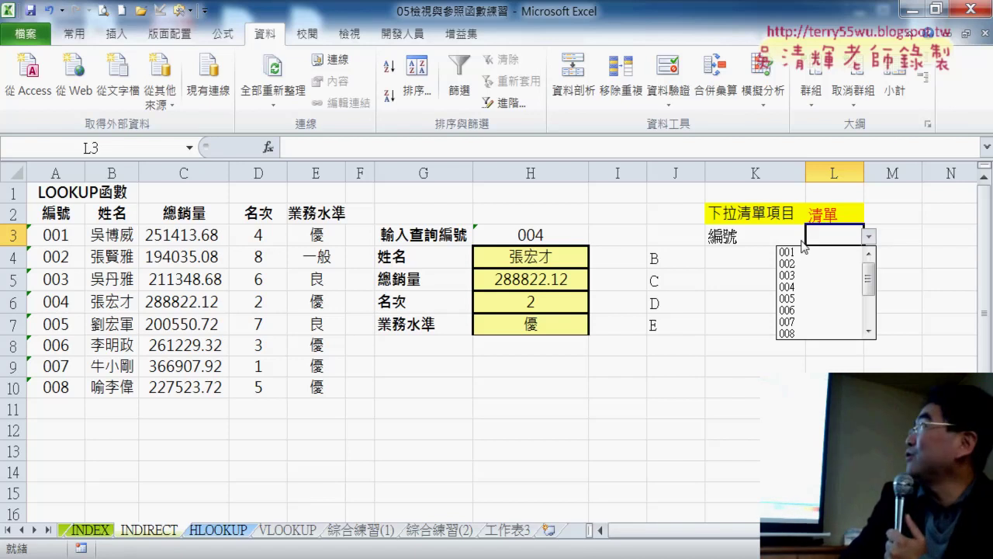
pyautogui.click(869, 238)
pyautogui.click(730, 235)
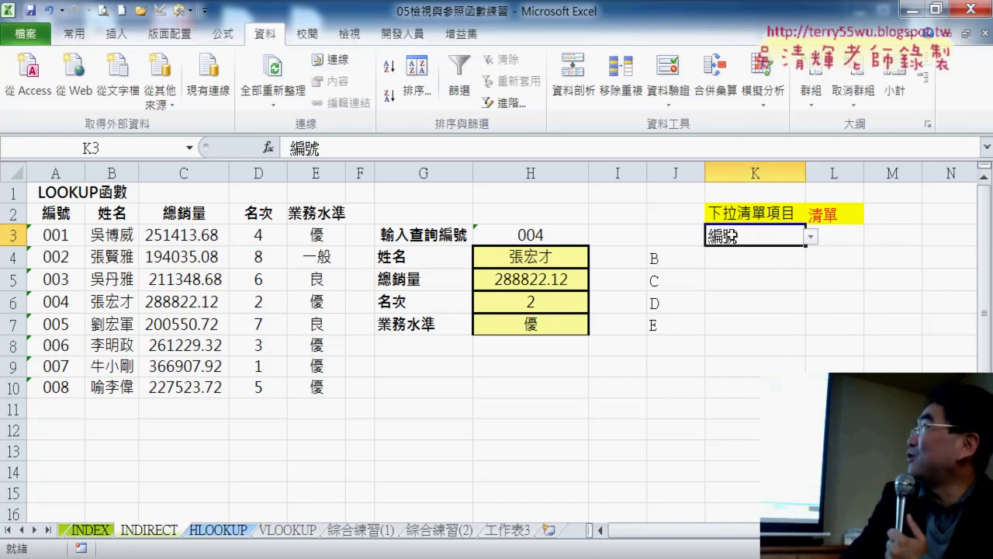
pyautogui.click(810, 238)
pyautogui.click(786, 264)
pyautogui.click(845, 237)
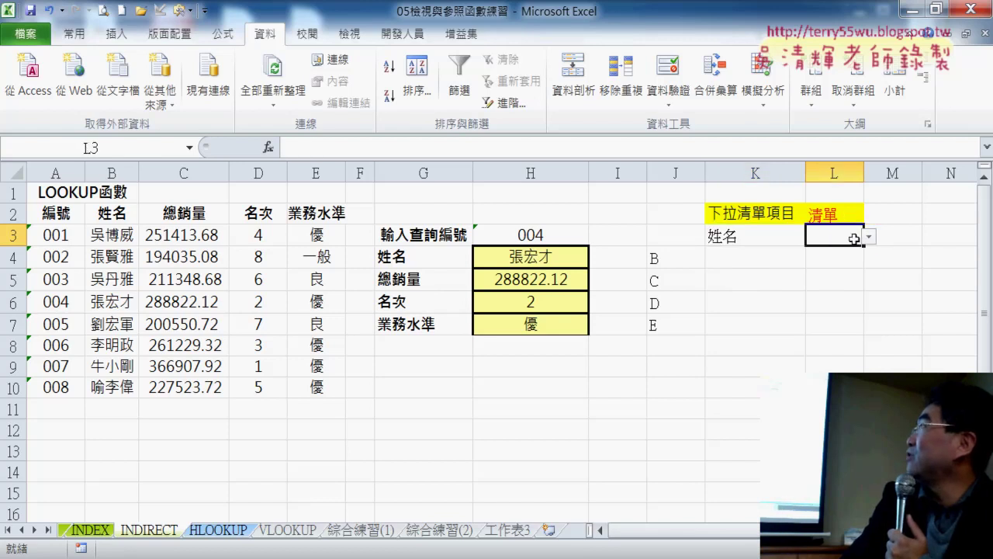
pyautogui.click(869, 238)
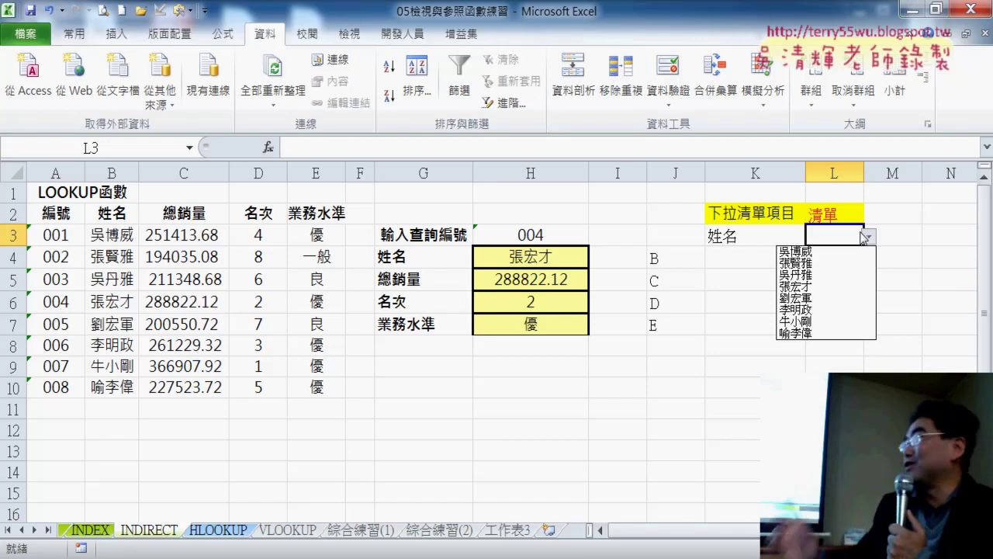
pyautogui.click(506, 537)
# Glance at 工作表3, return to INDIRECT, and review K3's choices without changing them
pyautogui.click(507, 532)
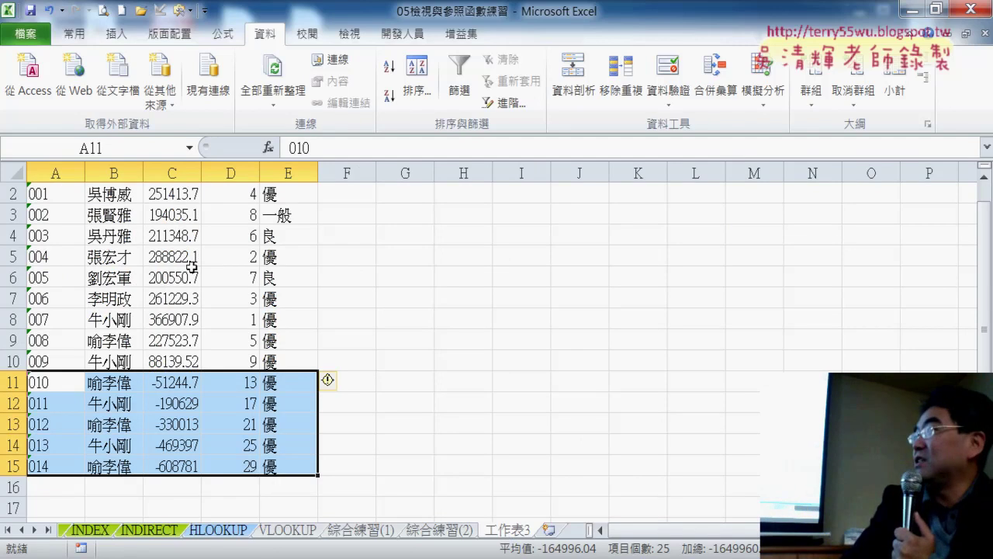
pyautogui.click(152, 531)
pyautogui.click(765, 232)
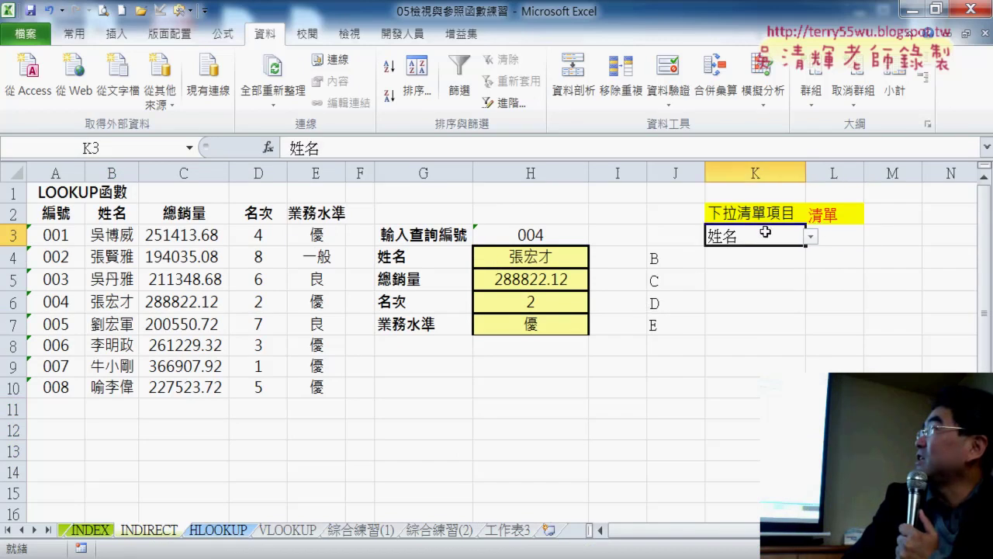
pyautogui.click(808, 238)
pyautogui.click(839, 234)
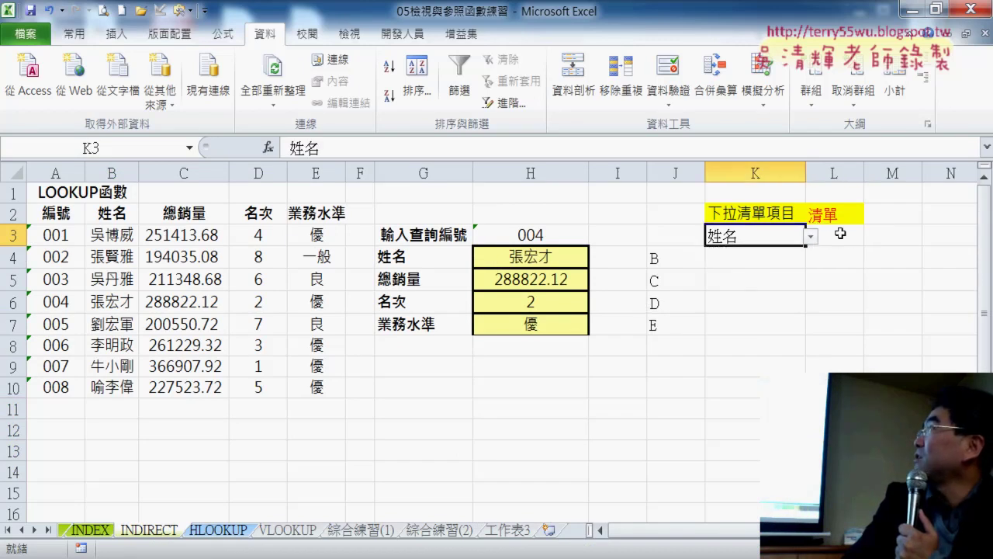
pyautogui.click(844, 236)
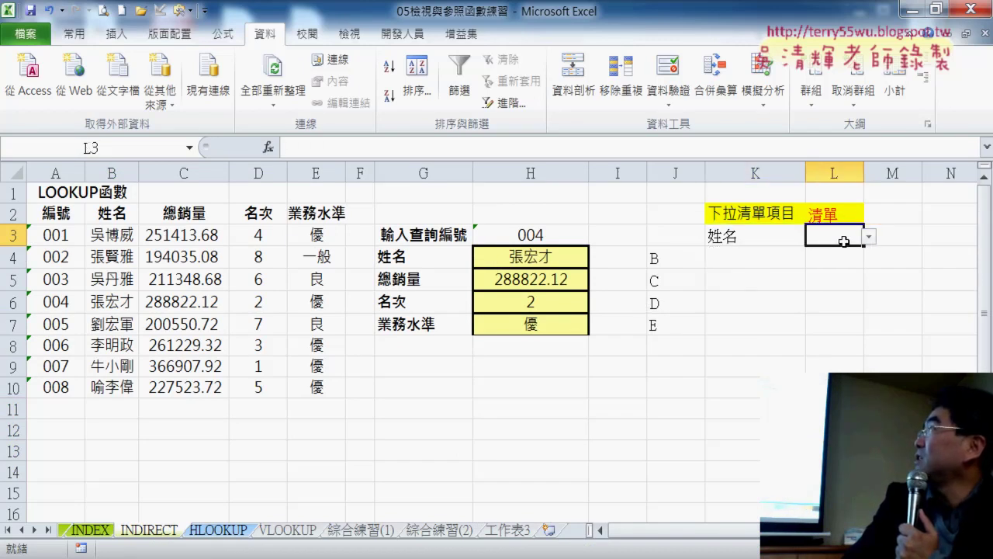
pyautogui.click(668, 68)
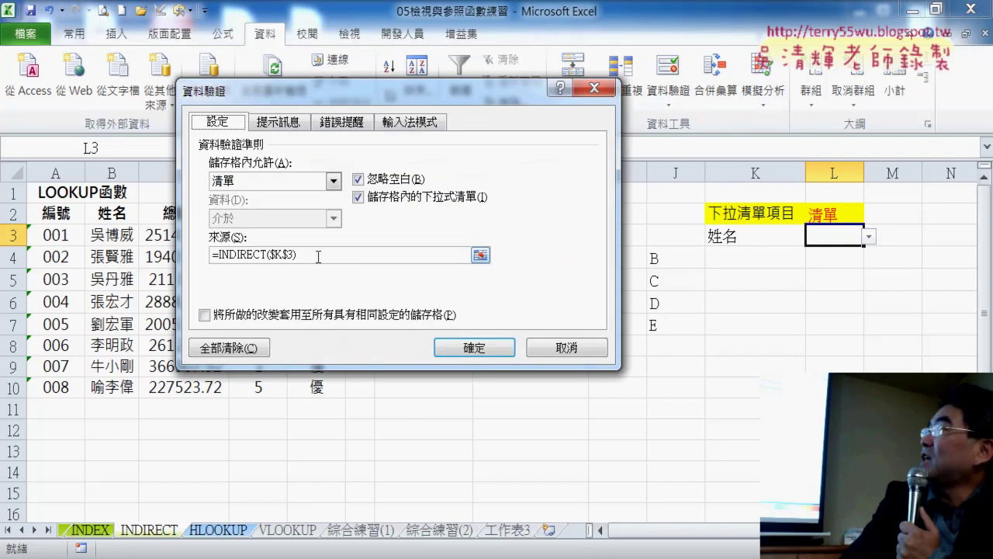
pyautogui.moveTo(317, 256); pyautogui.dragTo(191, 256)
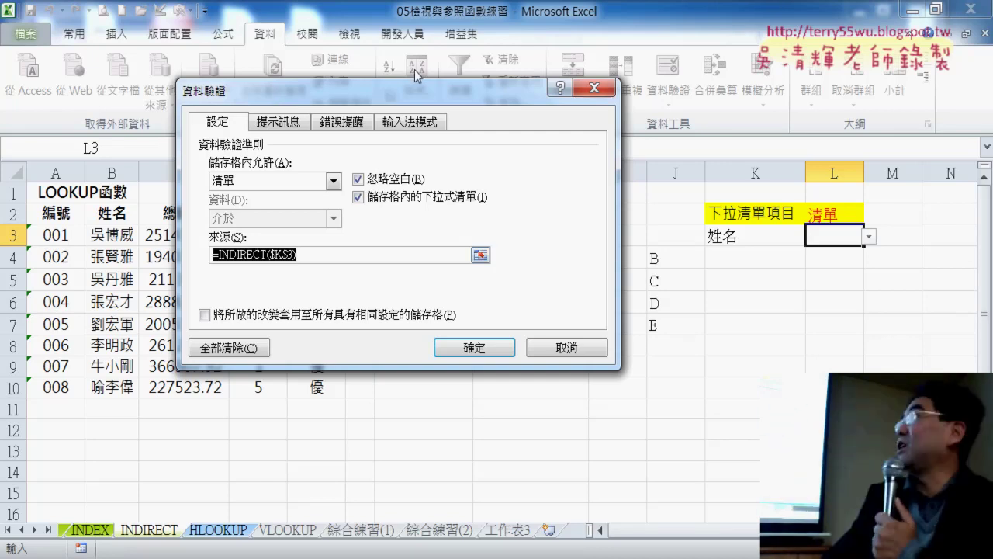
pyautogui.click(286, 254)
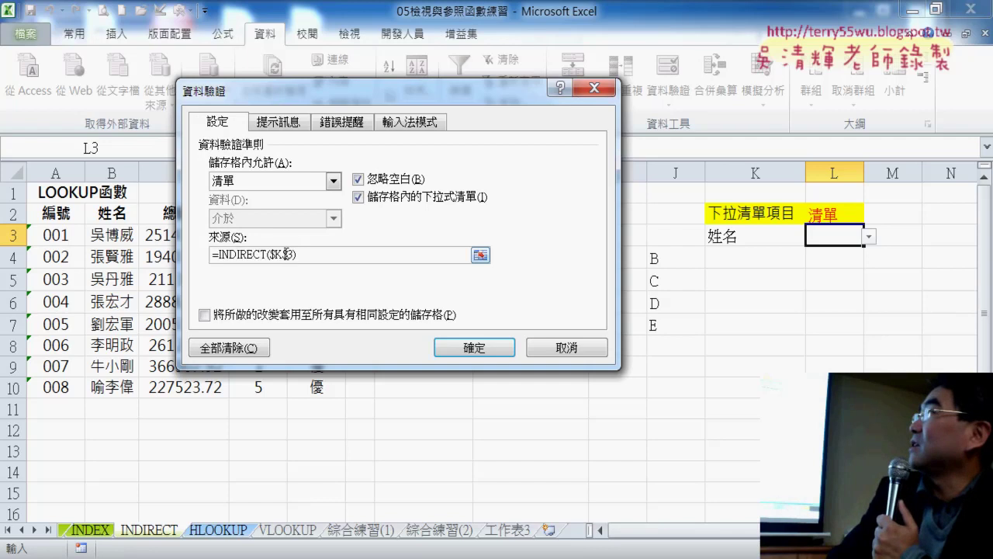
pyautogui.moveTo(294, 256); pyautogui.dragTo(276, 257)
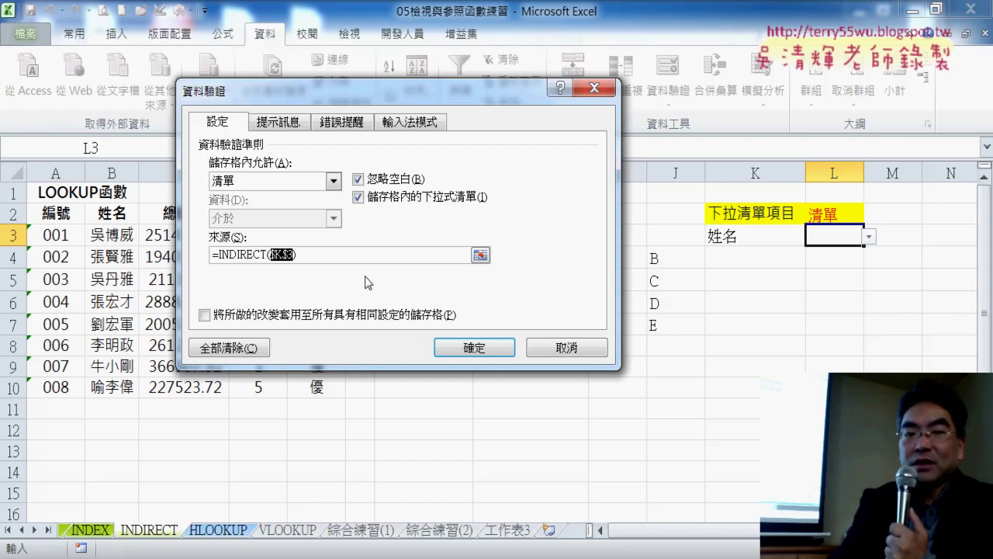
pyautogui.click(553, 346)
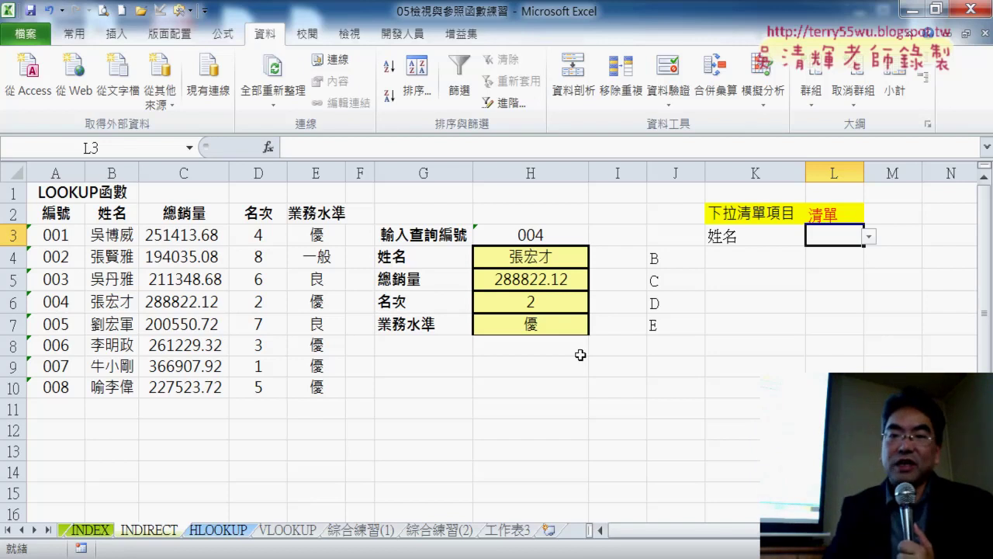
# Set K3 to 總銷量 and check that L3's drop-down now lists the sales values
pyautogui.click(744, 216)
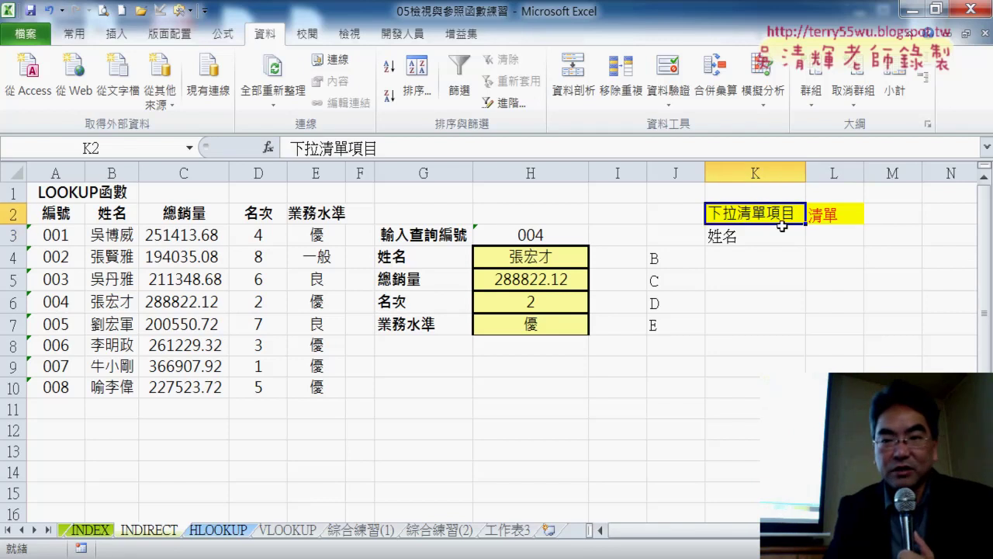
pyautogui.click(782, 232)
pyautogui.click(812, 236)
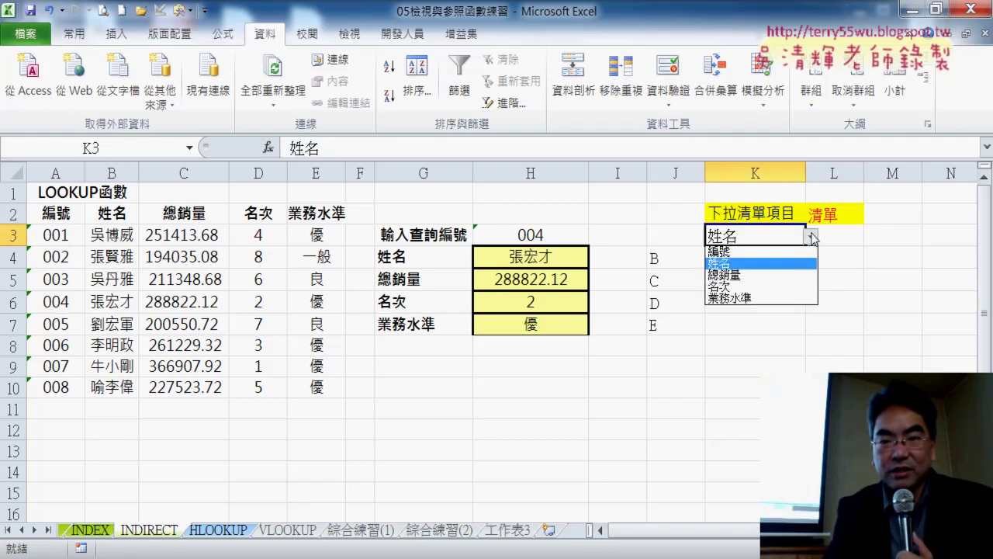
pyautogui.click(810, 275)
pyautogui.click(851, 240)
pyautogui.click(869, 240)
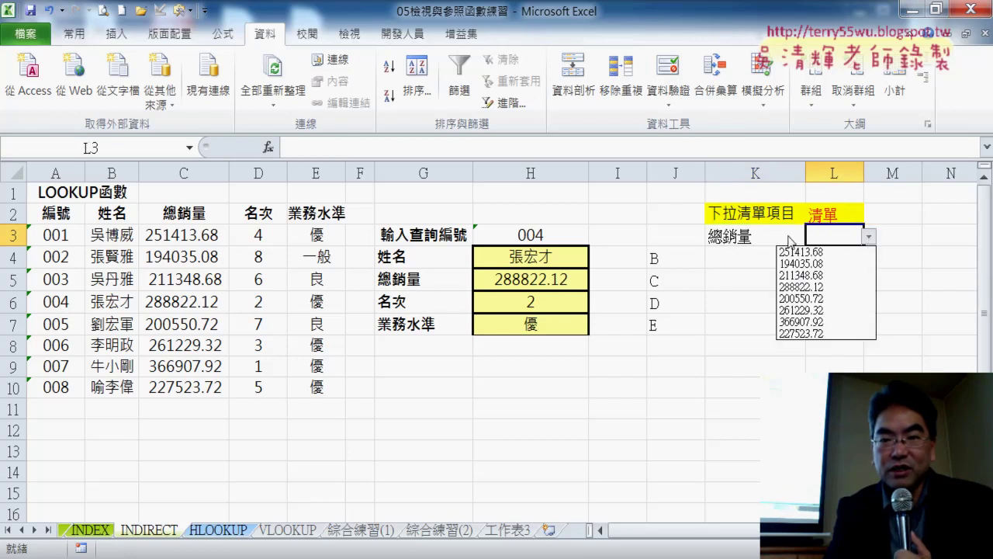
# Switch K3 to 名次 and confirm L3 offers the ranks 4, 8, 6, 2, 7, 3, 1, 5
pyautogui.click(760, 235)
pyautogui.click(811, 237)
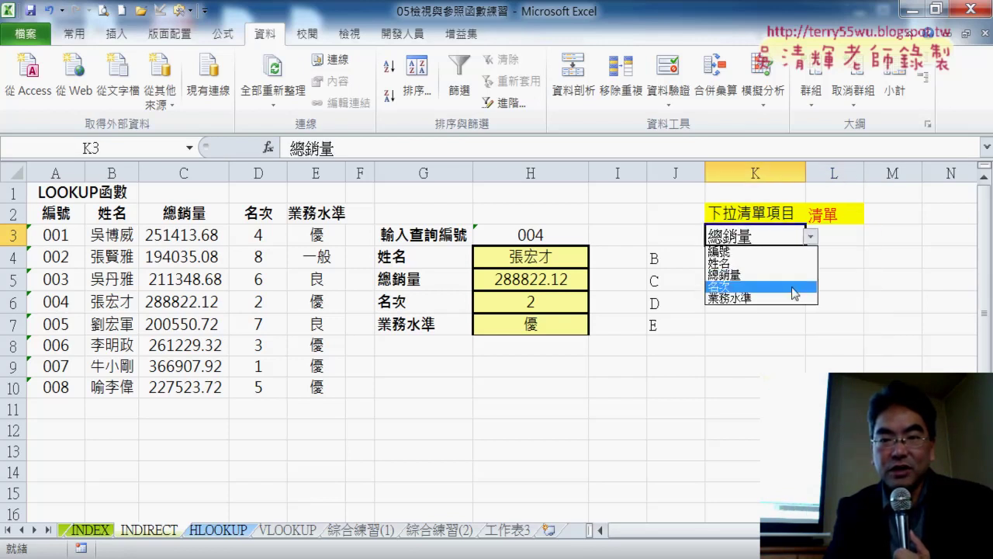
pyautogui.click(794, 293)
pyautogui.click(847, 240)
pyautogui.click(870, 241)
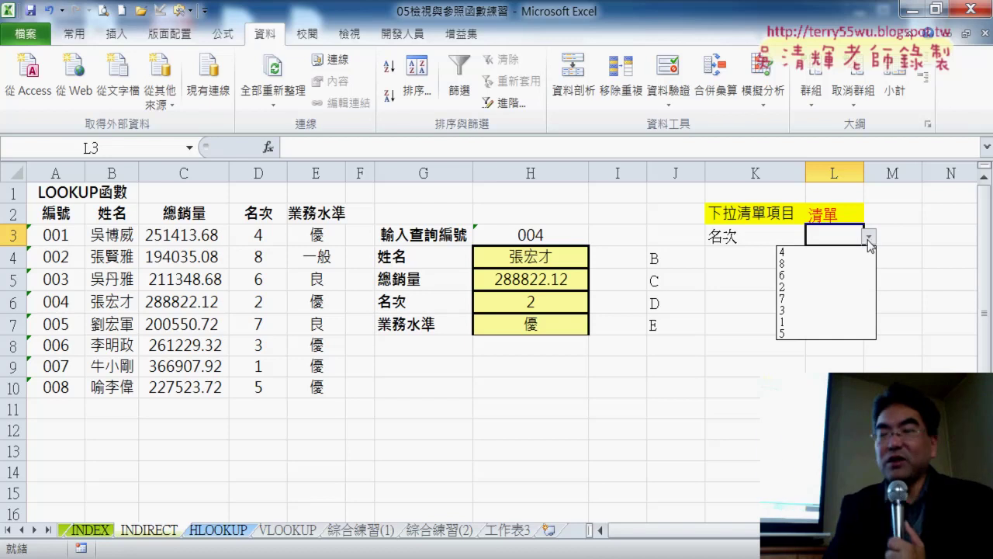